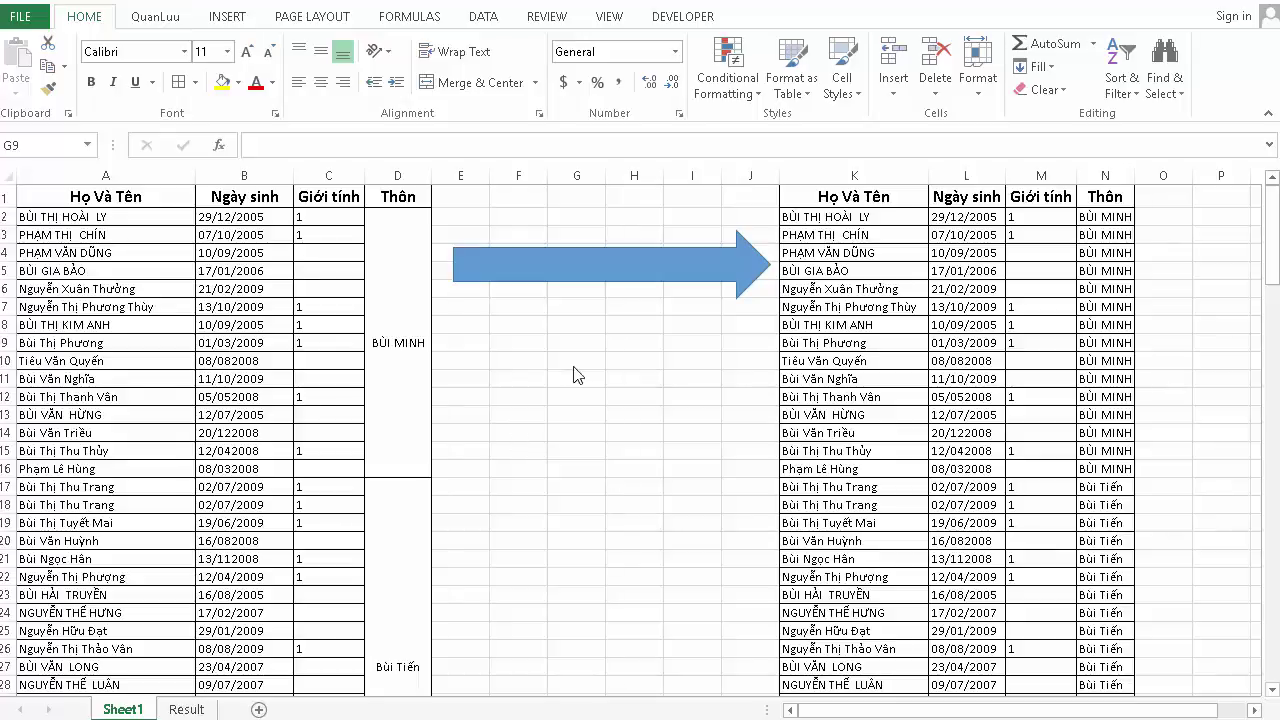
# - Shorten the blue arrow between the two tables so it starts near column G
pyautogui.click(556, 340)
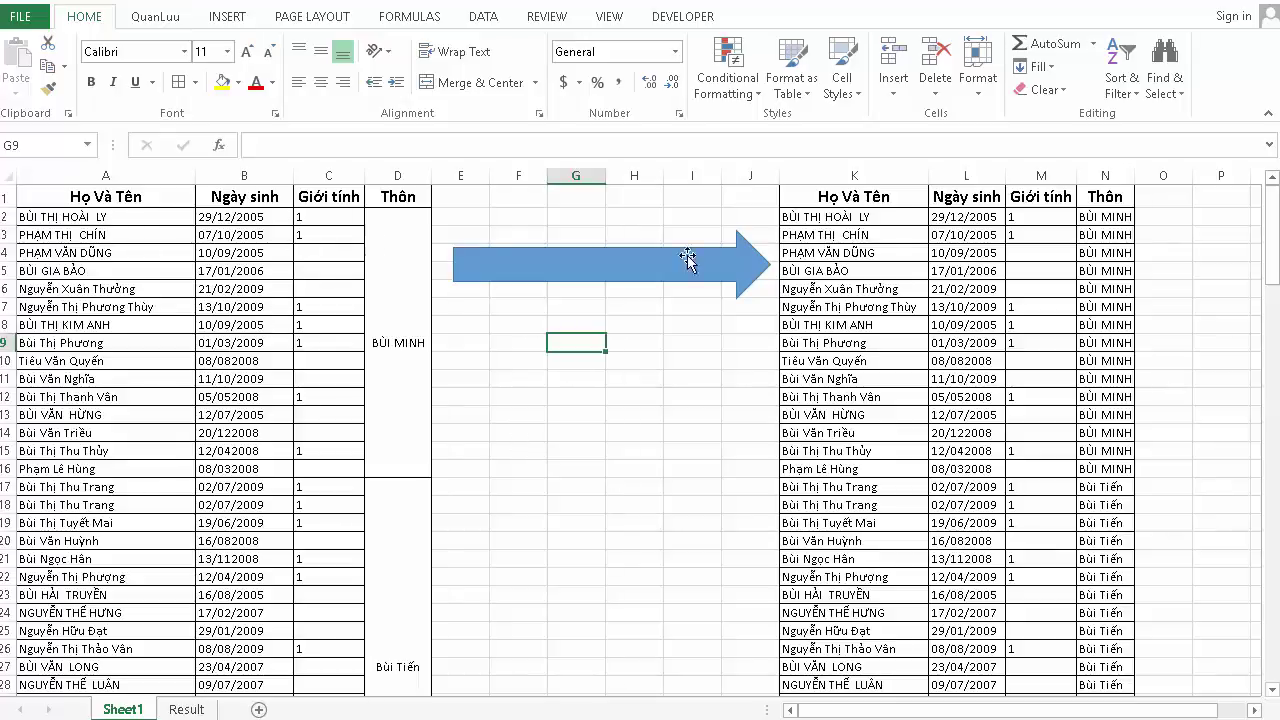
pyautogui.click(975, 215)
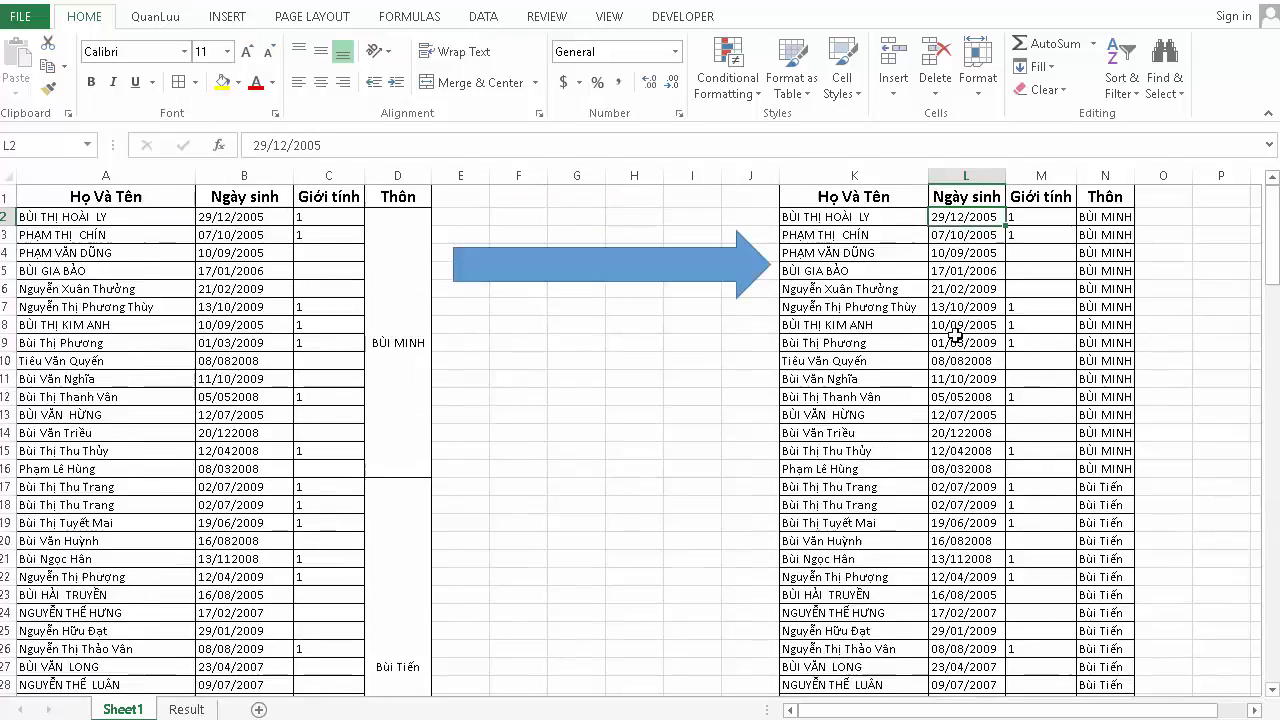
pyautogui.click(528, 266)
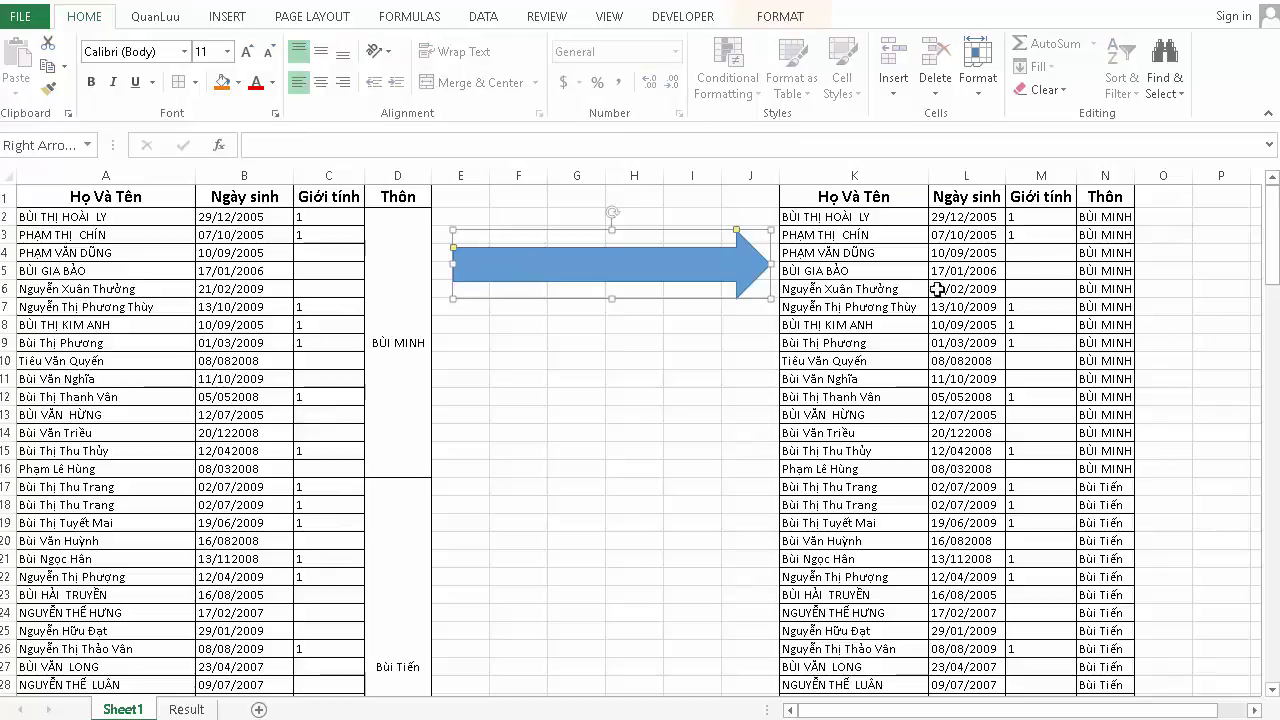
pyautogui.moveTo(450, 262); pyautogui.dragTo(607, 265)
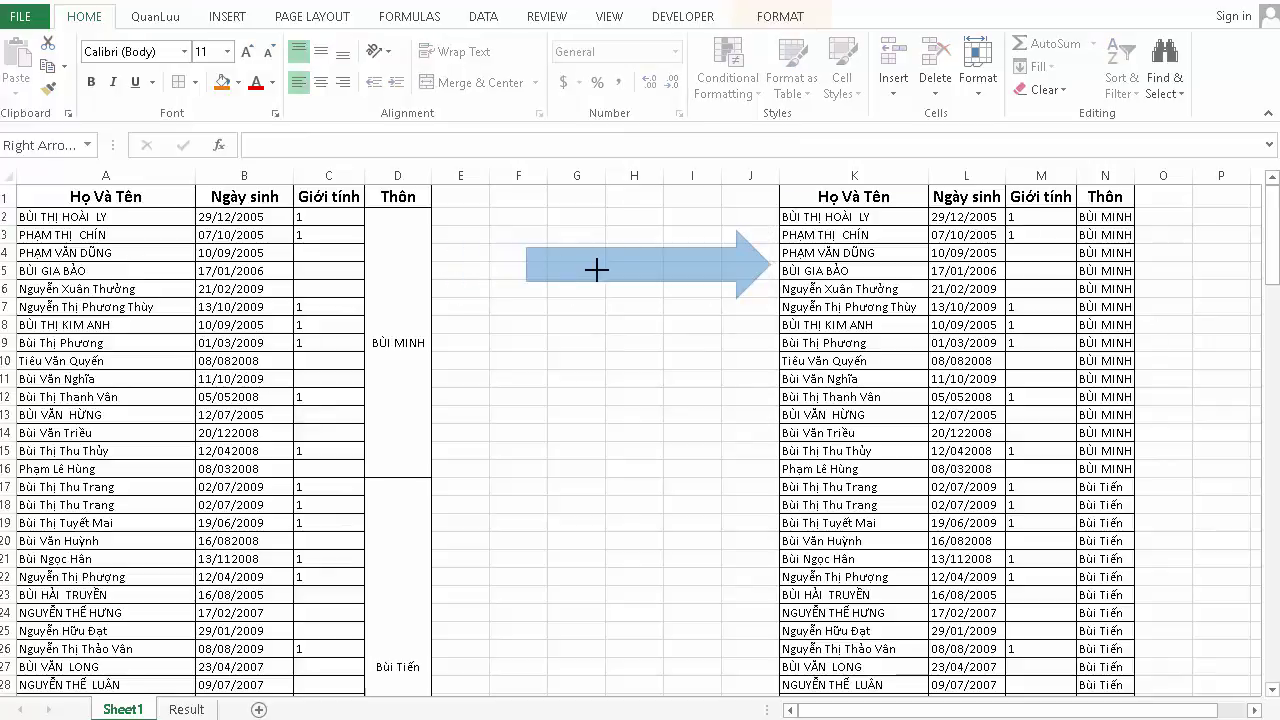
pyautogui.click(498, 229)
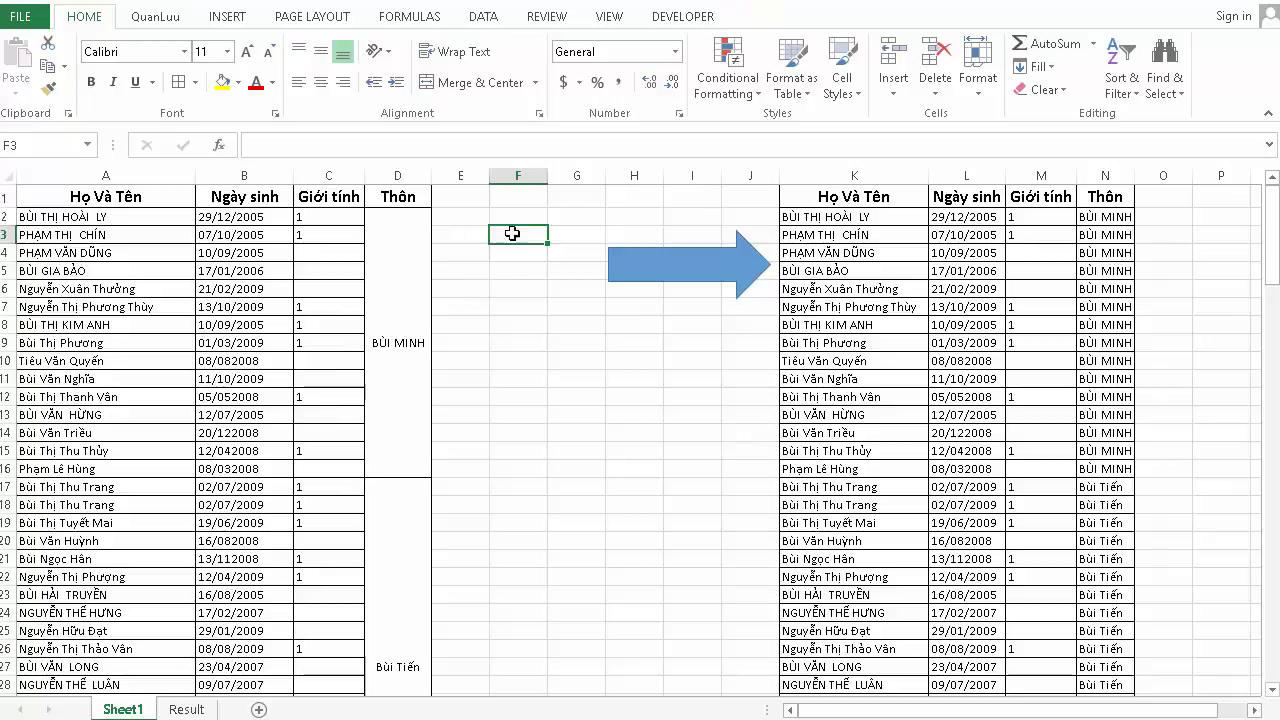
# - Enter the bold header 'Option 1' in cell E1
pyautogui.click(466, 198)
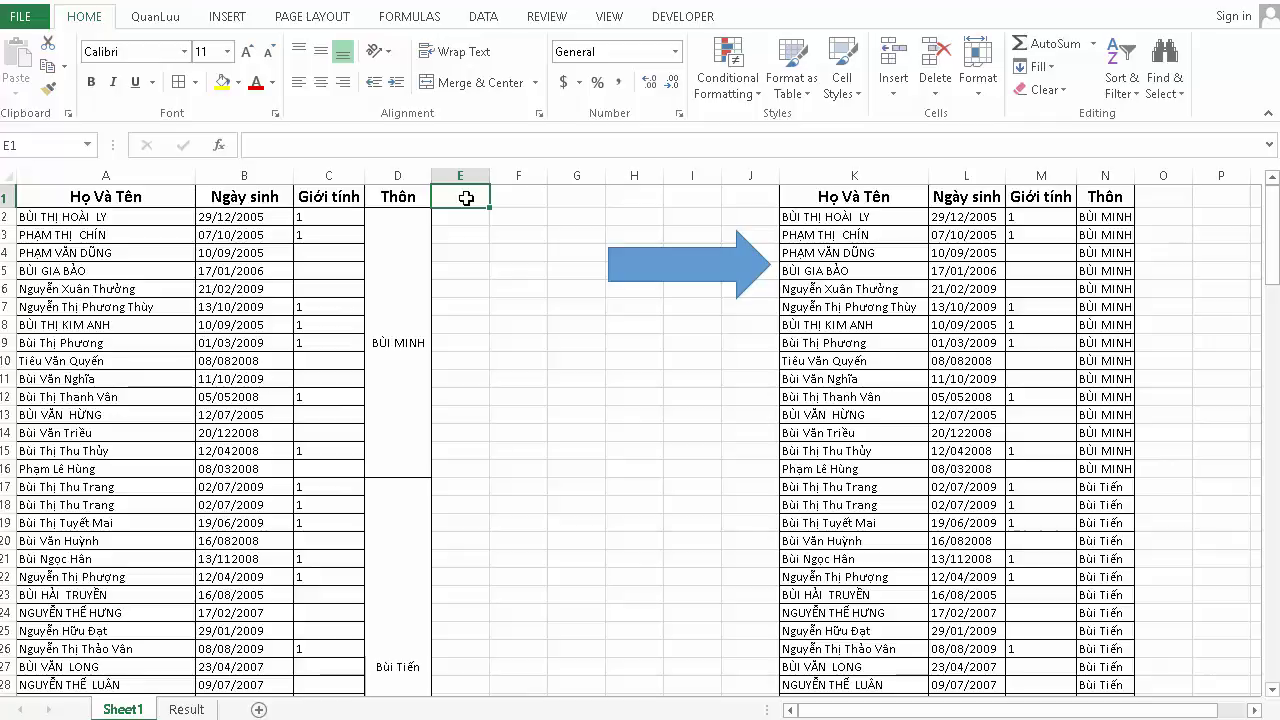
pyautogui.write('O')
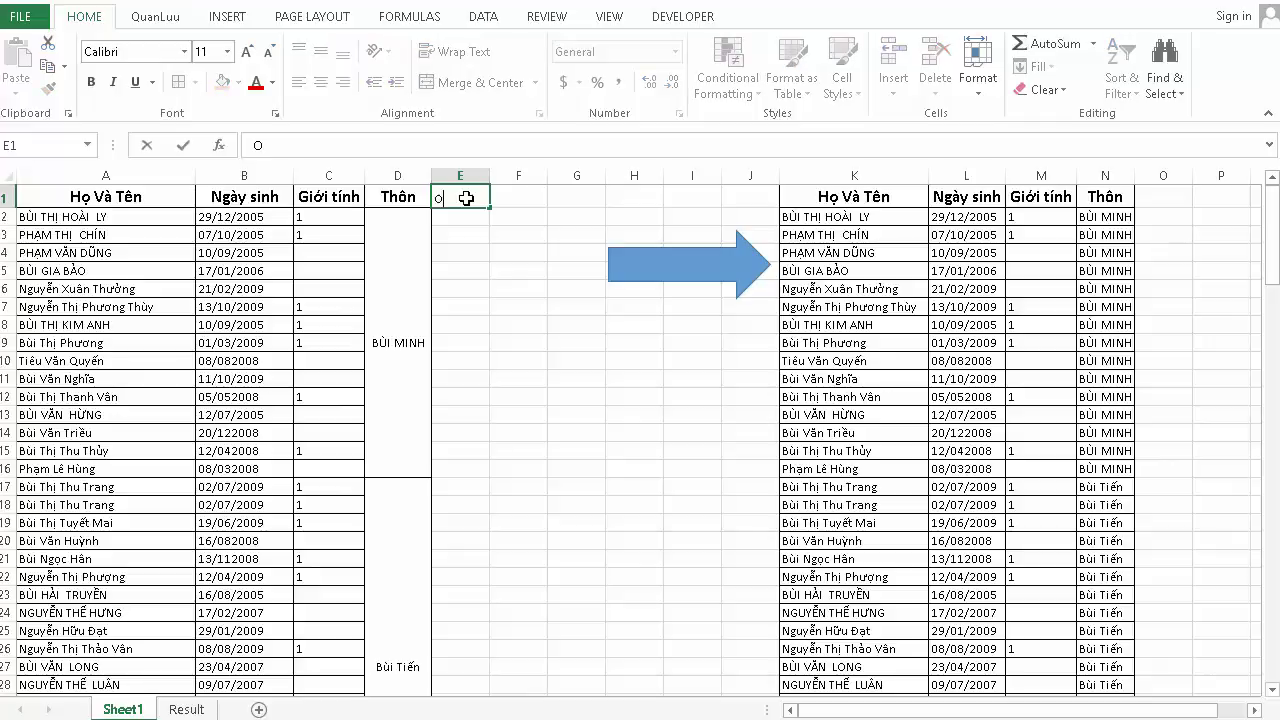
pyautogui.write('ption')
pyautogui.write(' 1')
pyautogui.press('Return')
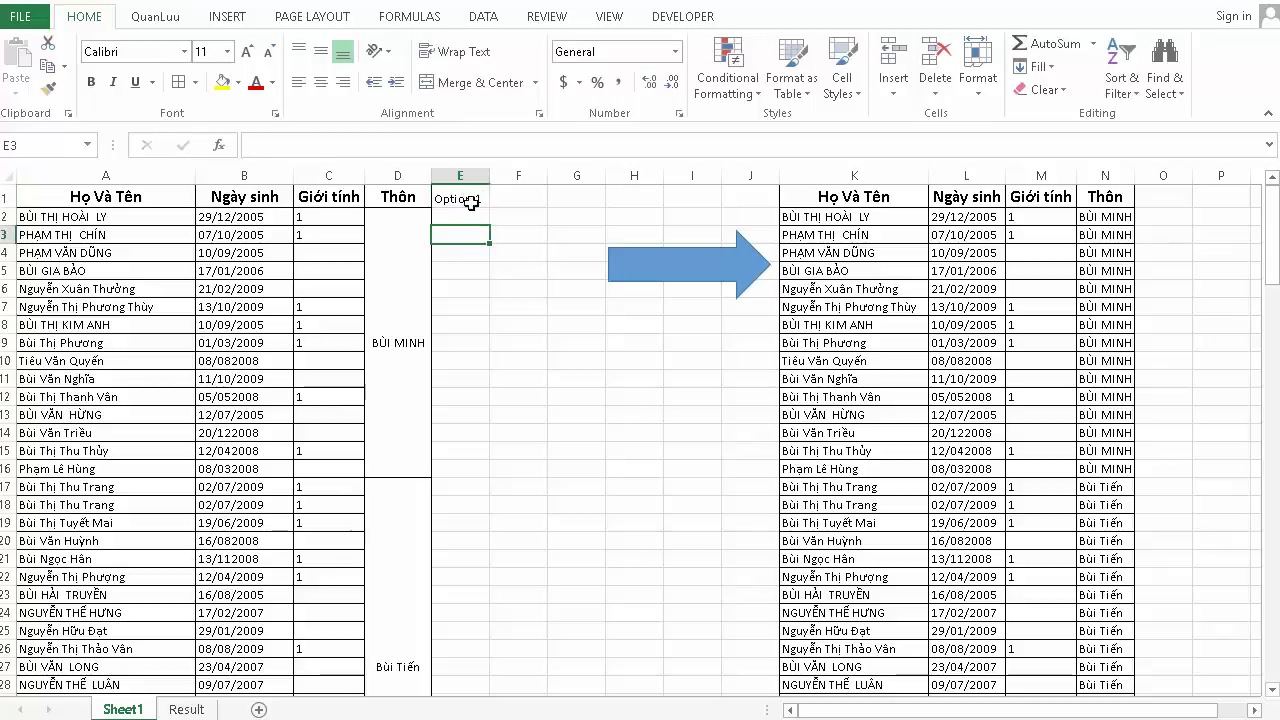
pyautogui.press('Up')
pyautogui.click(91, 82)
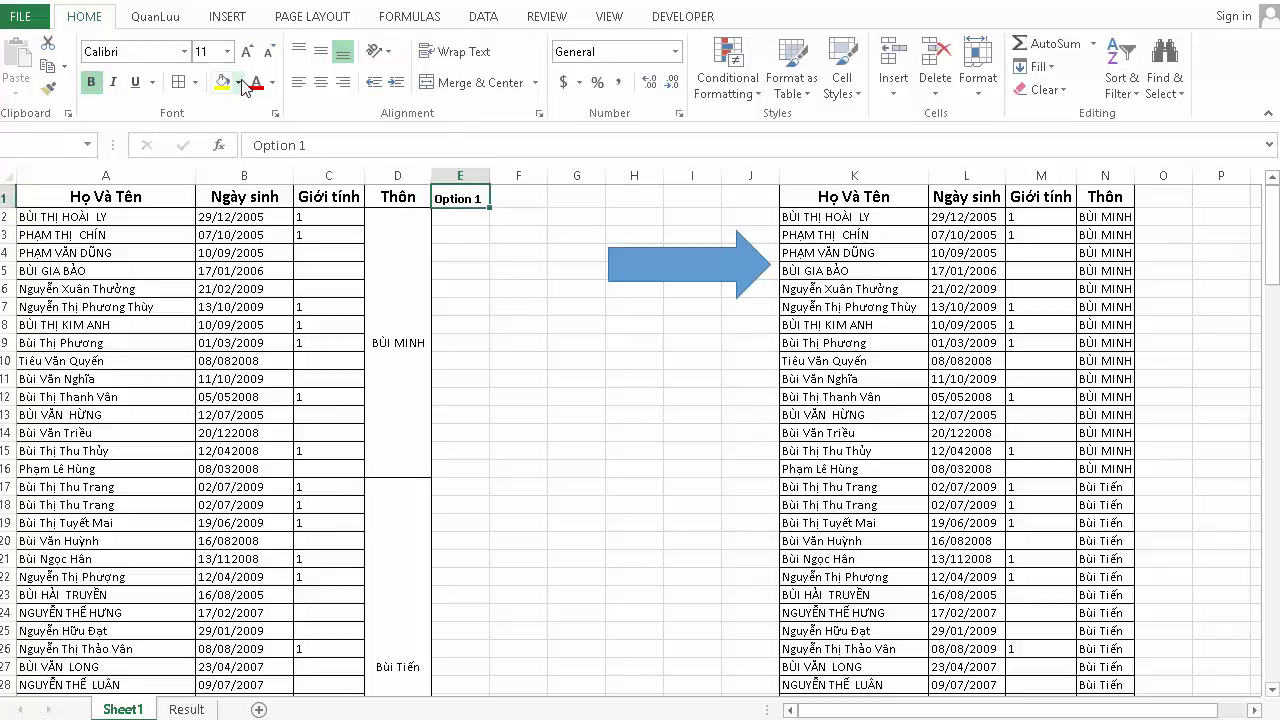
pyautogui.hotkey('ctrl', '[')
pyautogui.click(641, 423)
pyautogui.press('Down')
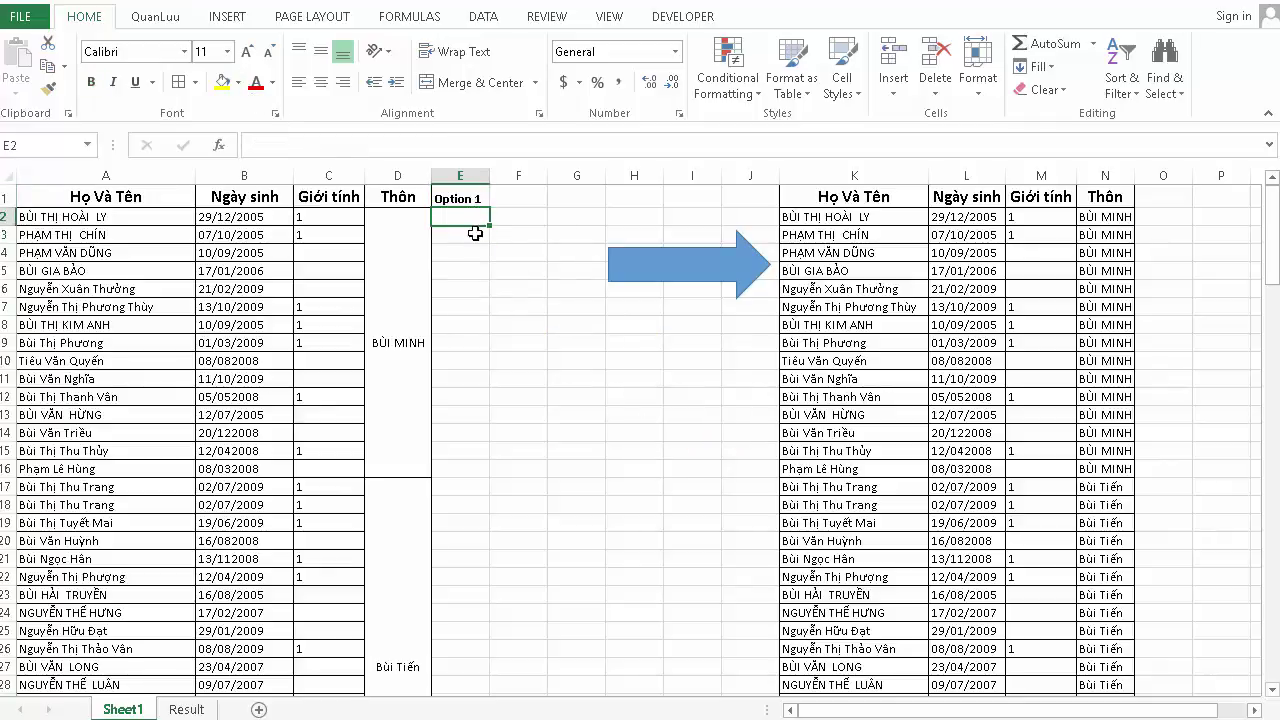
# - Enter 'Use formula' in F1 and autofit column F to fit it
pyautogui.click(524, 200)
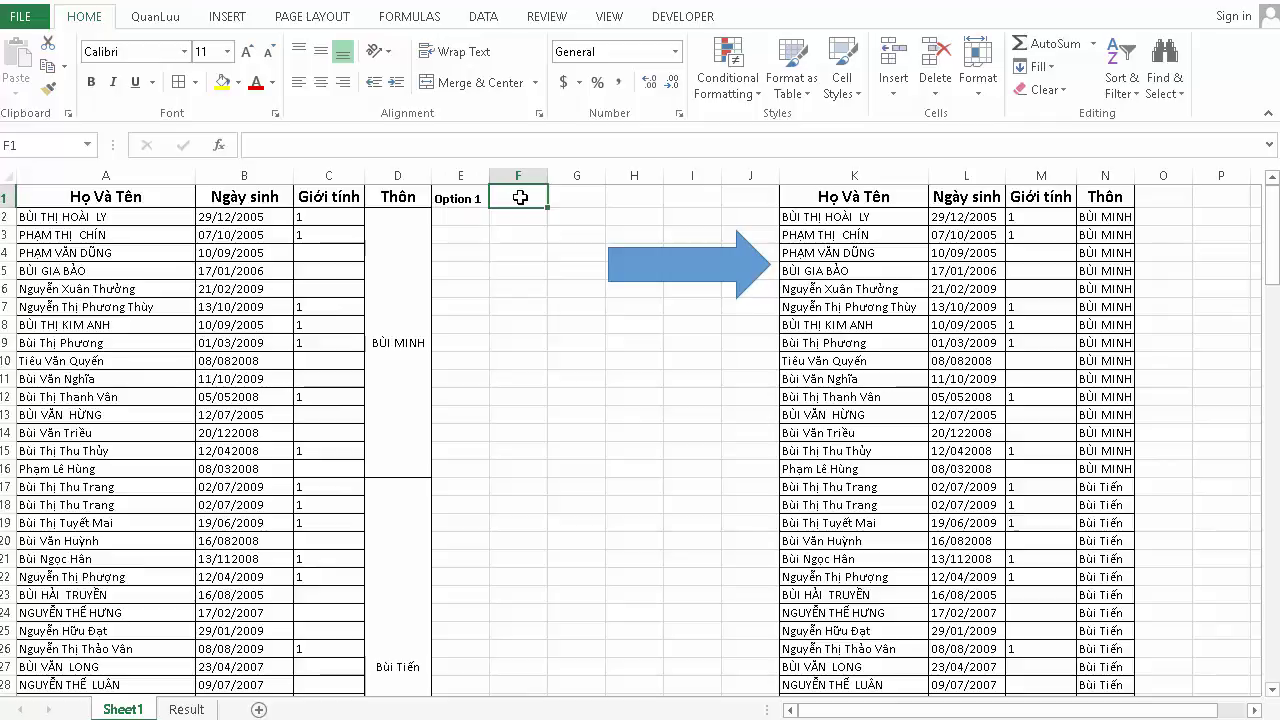
pyautogui.write('Ú')
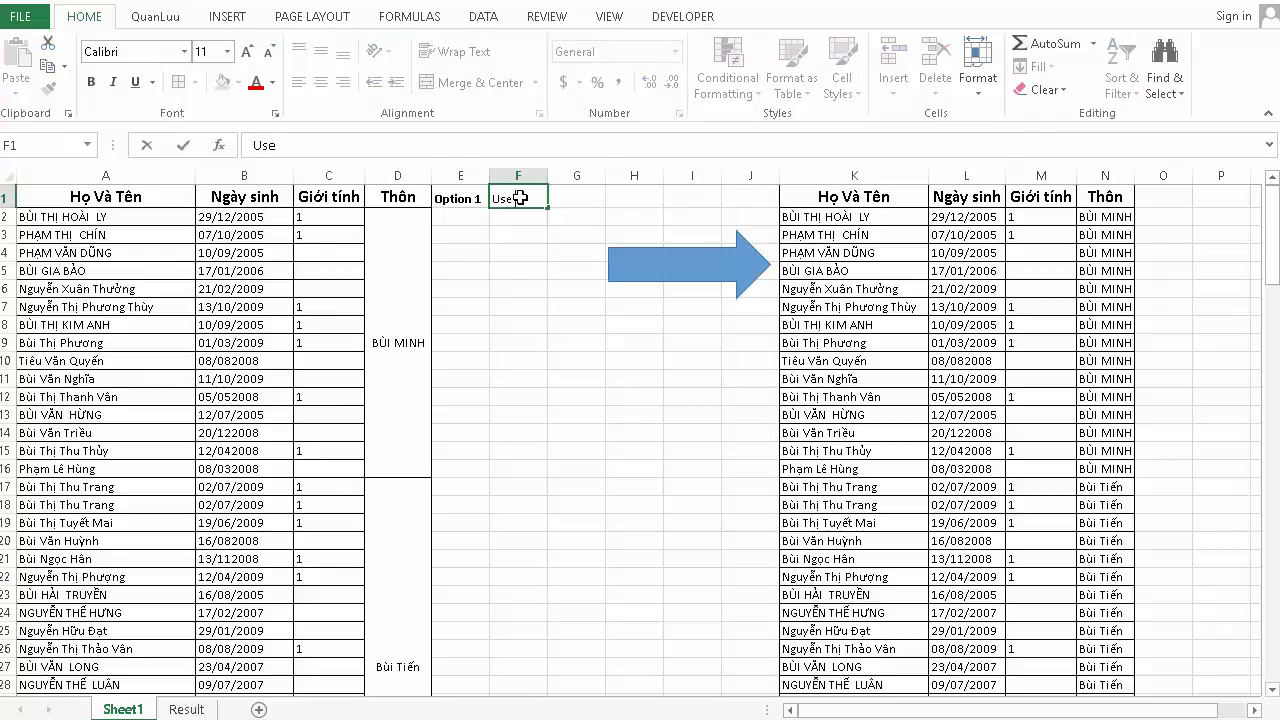
pyautogui.write(' formul')
pyautogui.write('a')
pyautogui.press('Return')
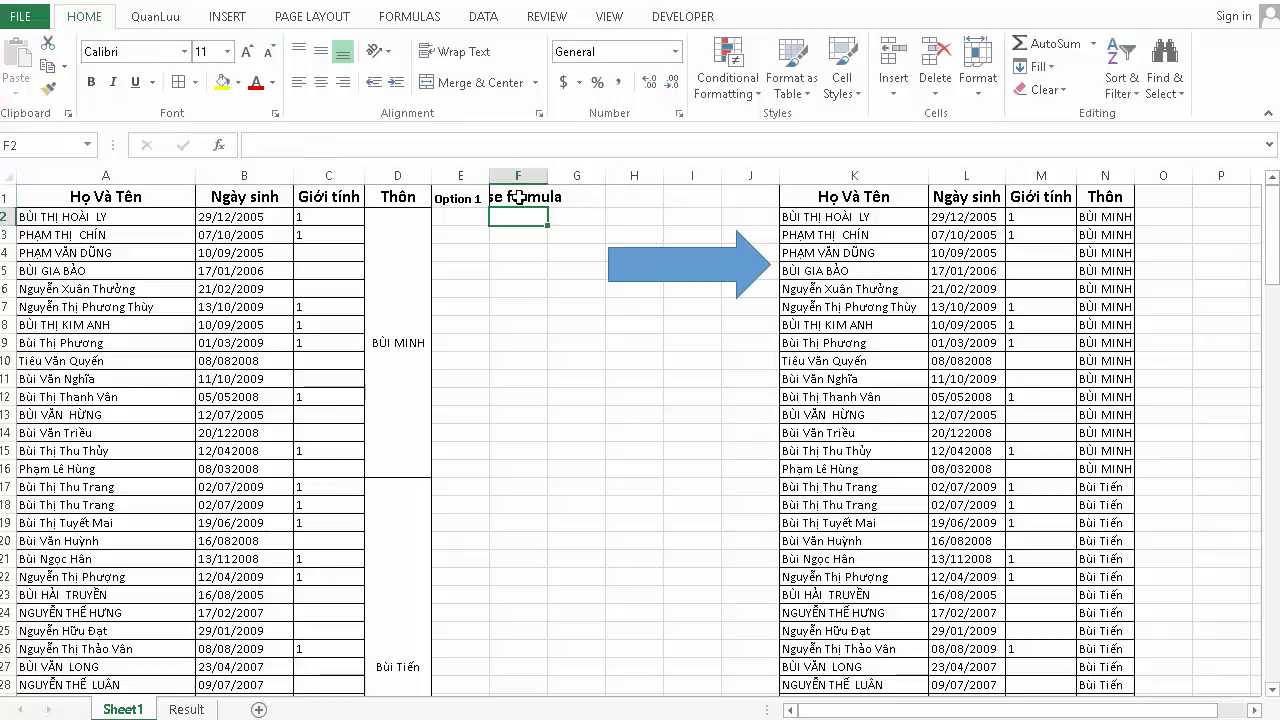
pyautogui.doubleClick(547, 182)
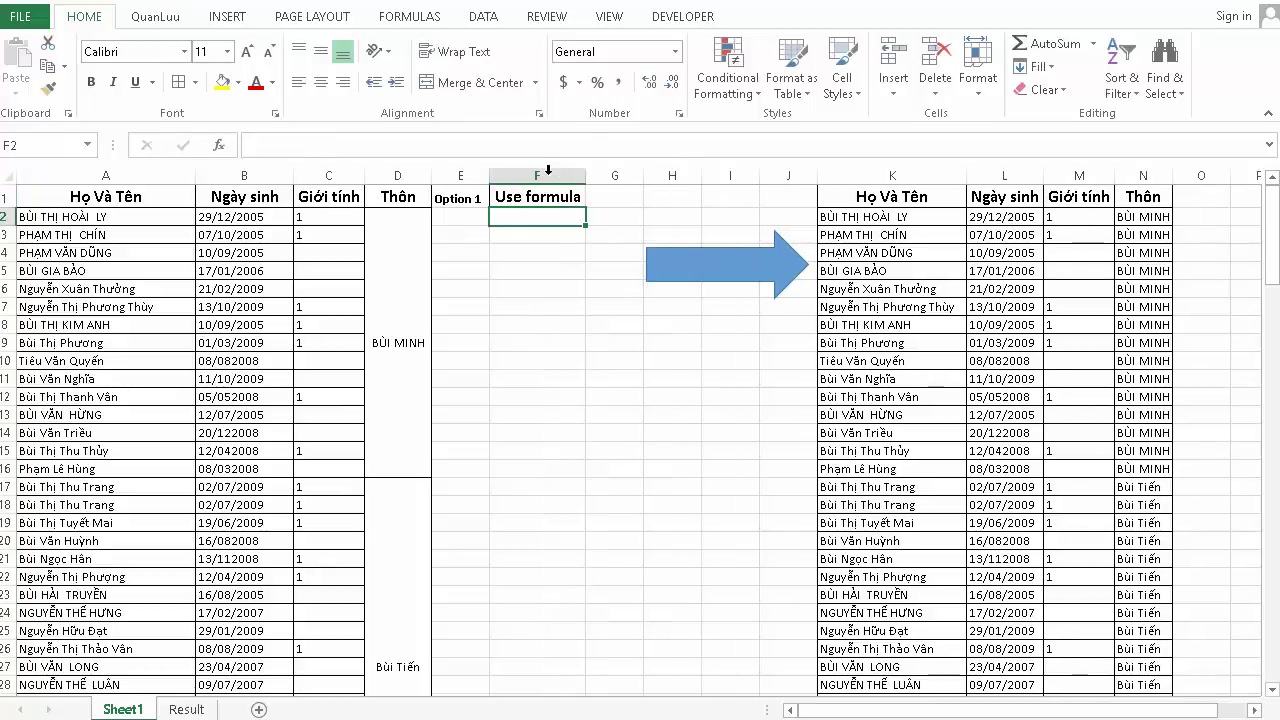
pyautogui.click(462, 219)
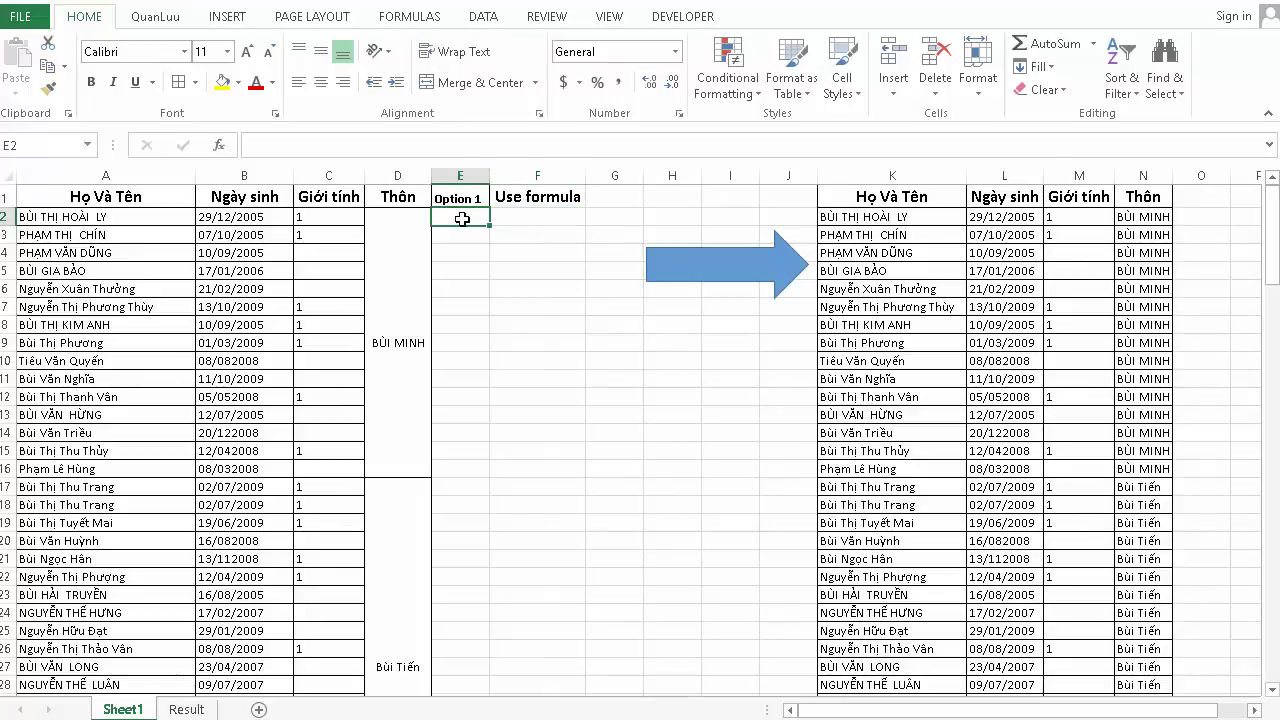
pyautogui.write('=')
pyautogui.click(402, 338)
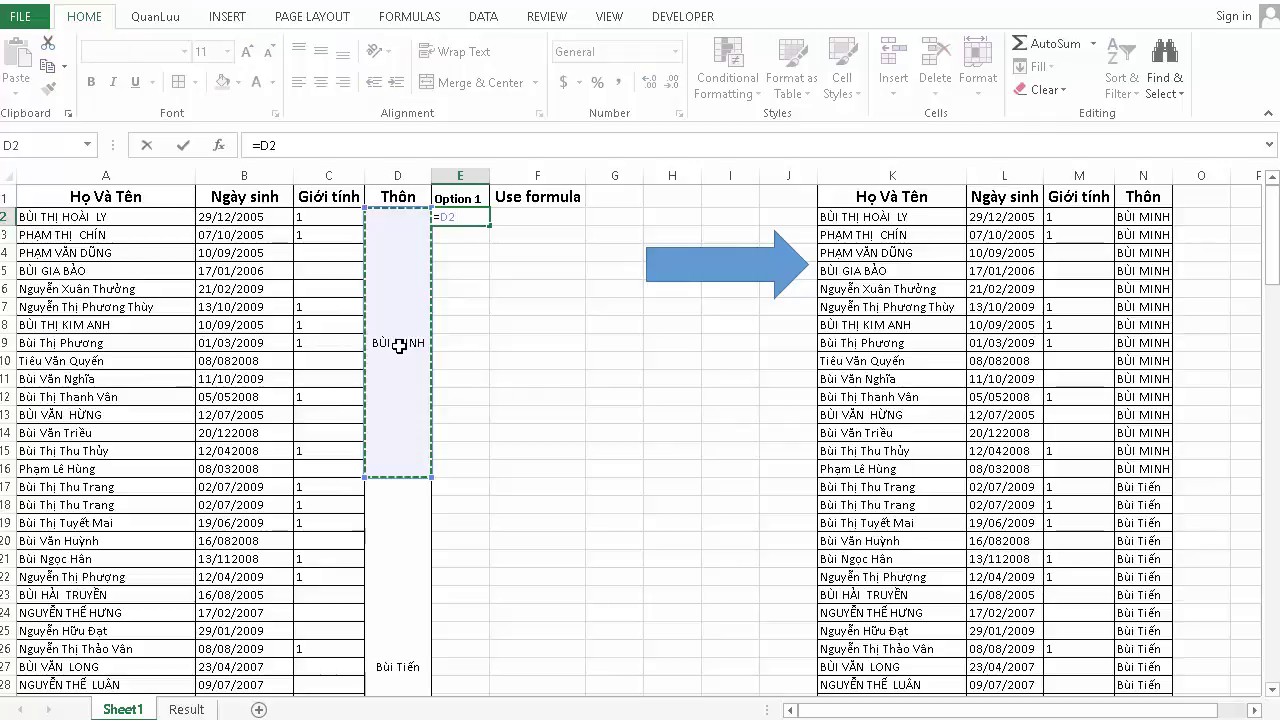
pyautogui.press('Return')
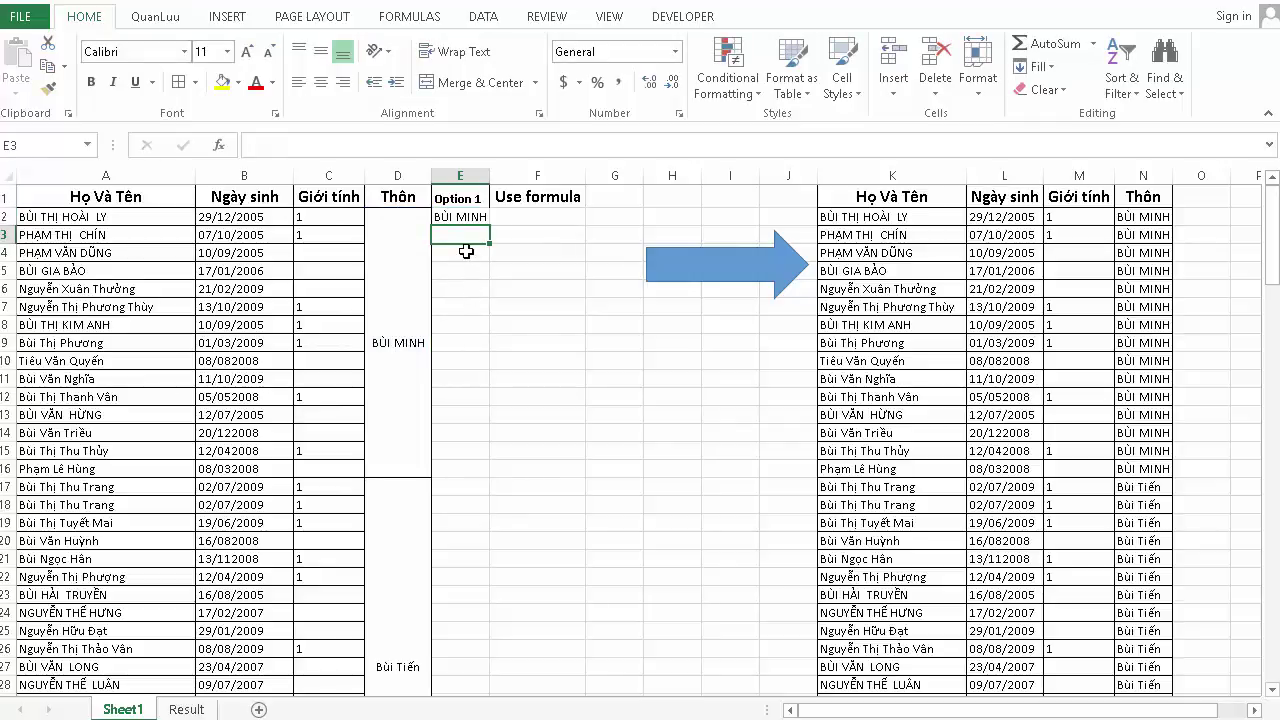
# - Enter =IF(D3<>"",D3,E2) in cell E3
pyautogui.write('=')
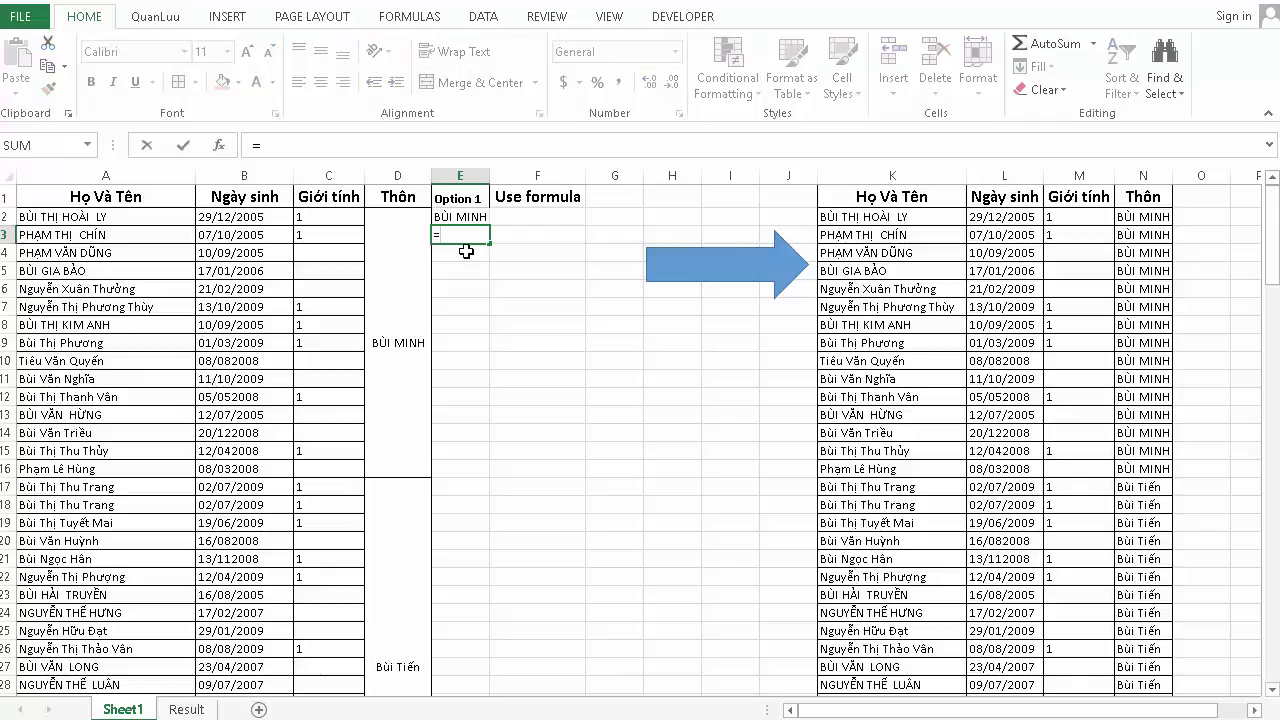
pyautogui.write('if')
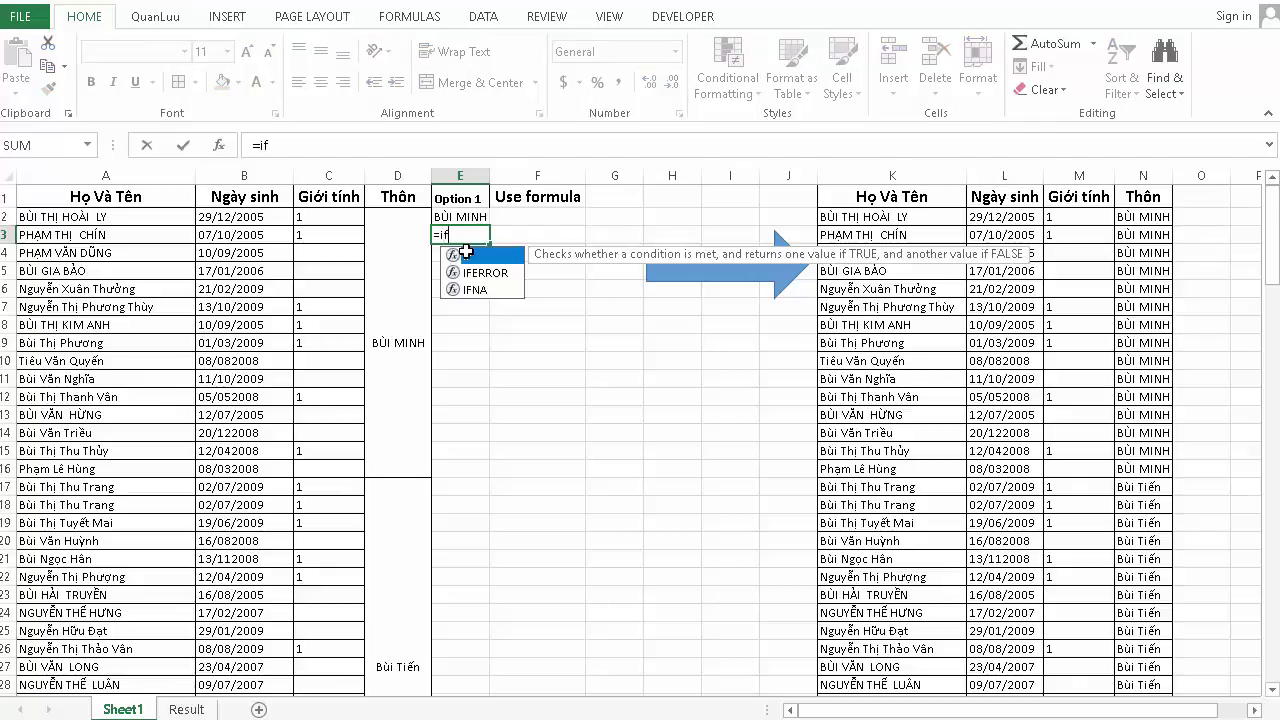
pyautogui.write('(')
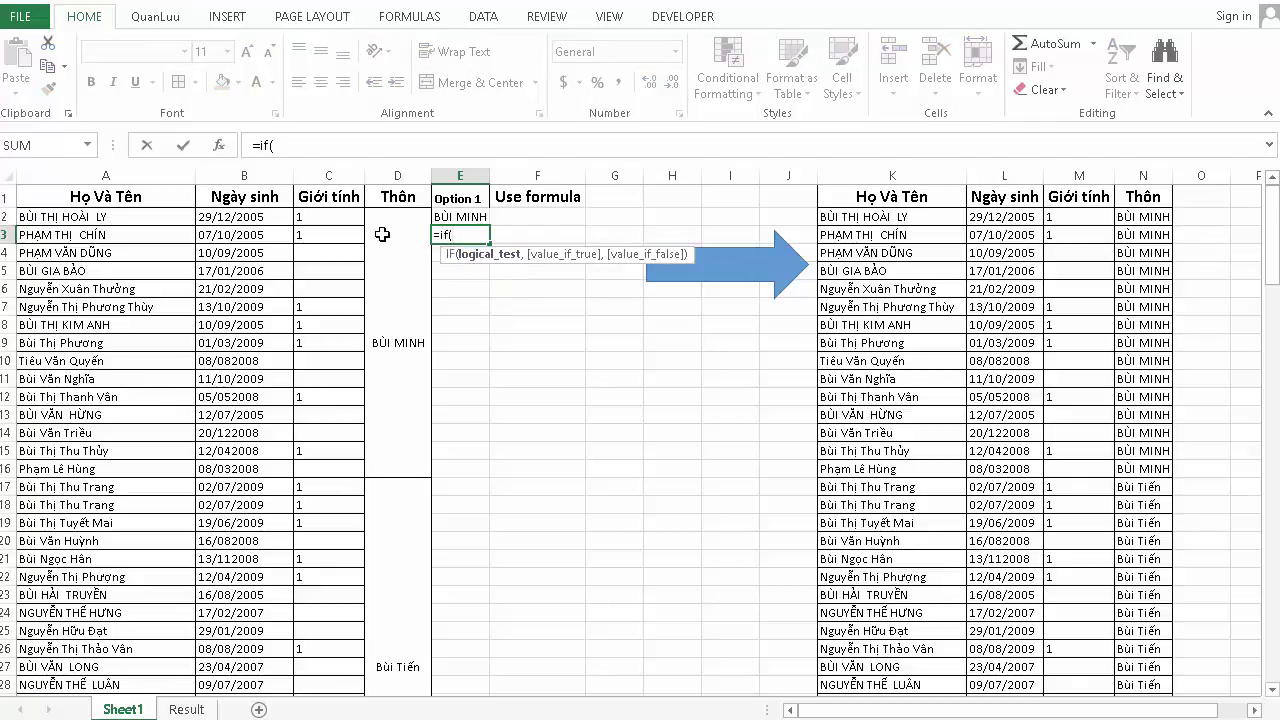
pyautogui.write('D3<>""')
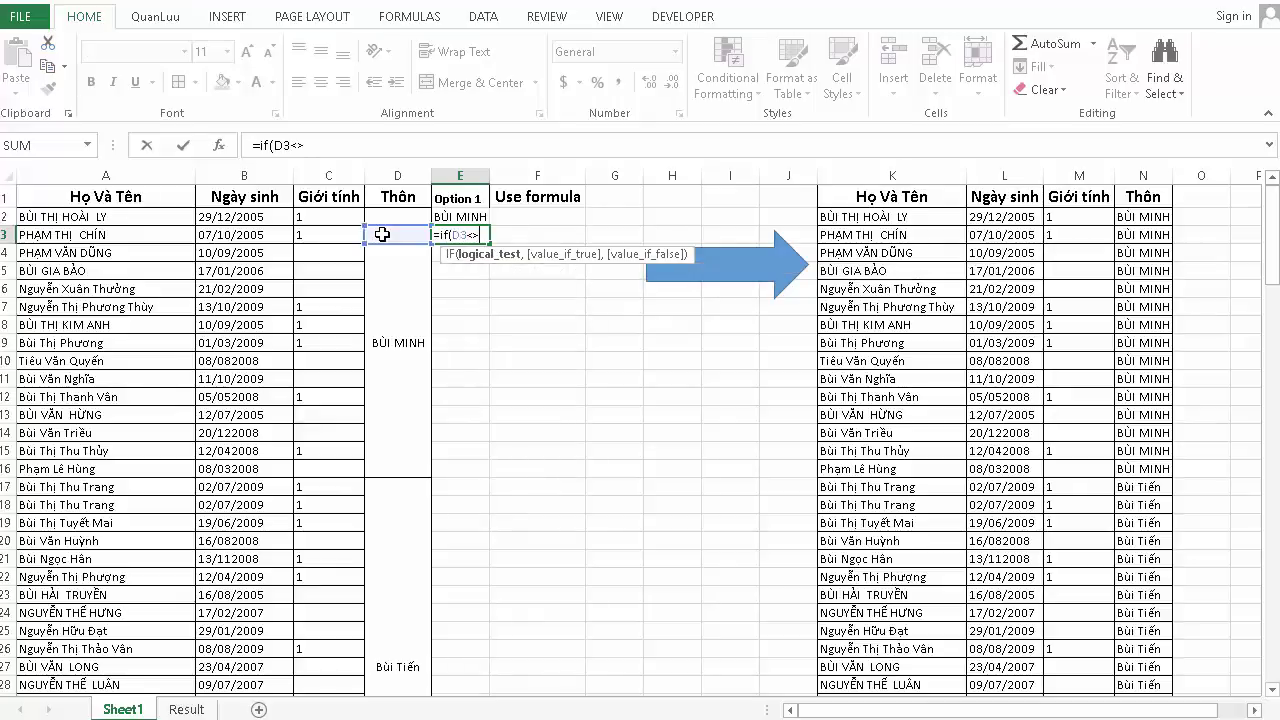
pyautogui.write(',')
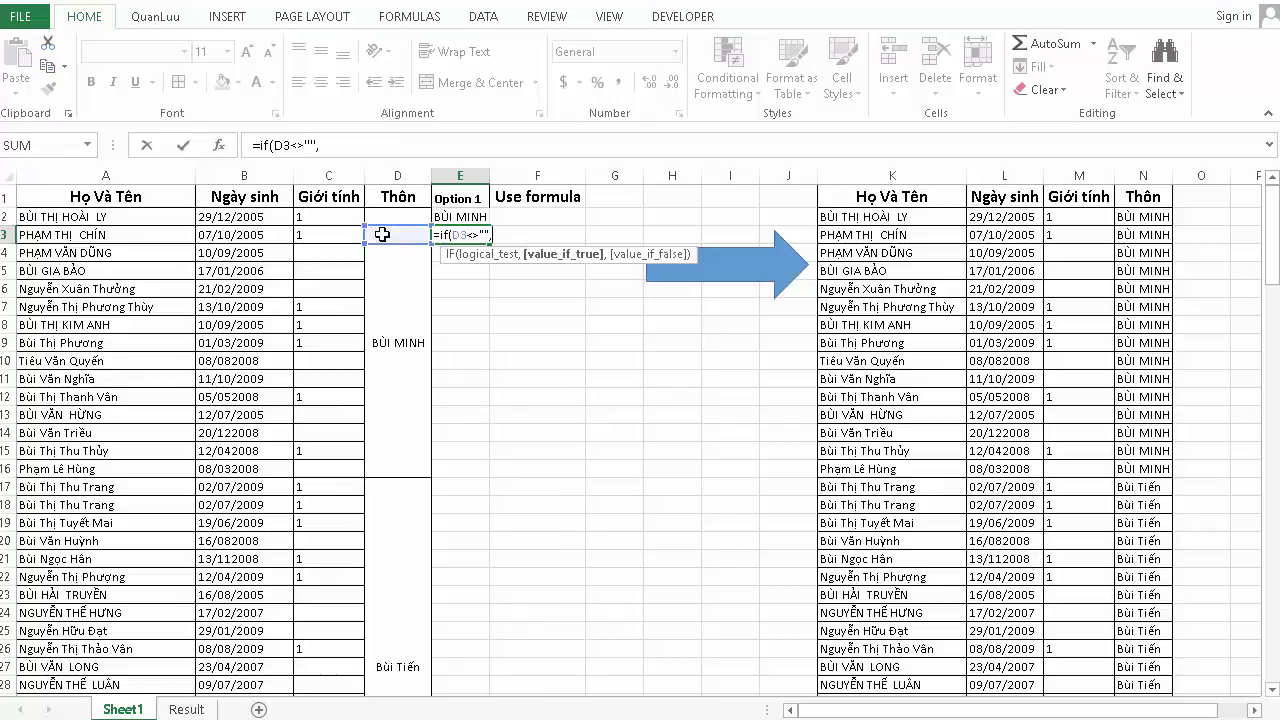
pyautogui.write('D3')
pyautogui.write(',')
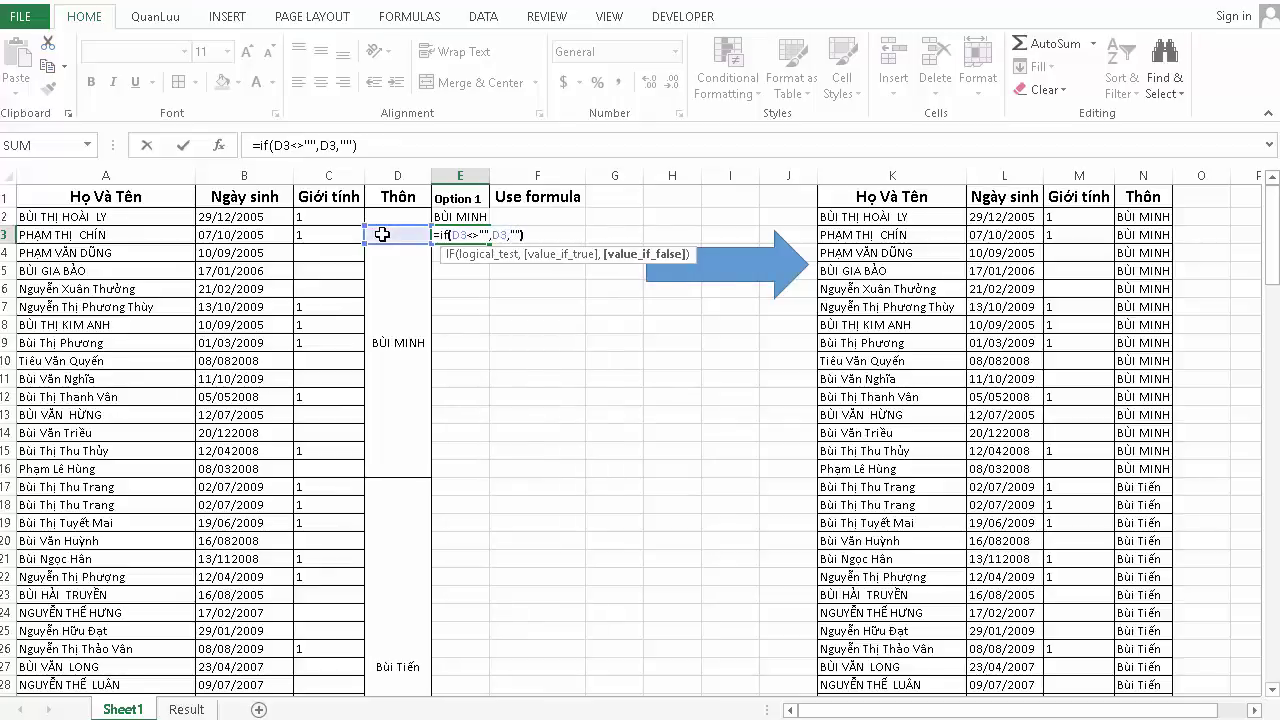
pyautogui.press('BackSpace')
pyautogui.press('BackSpace')
pyautogui.click(453, 217)
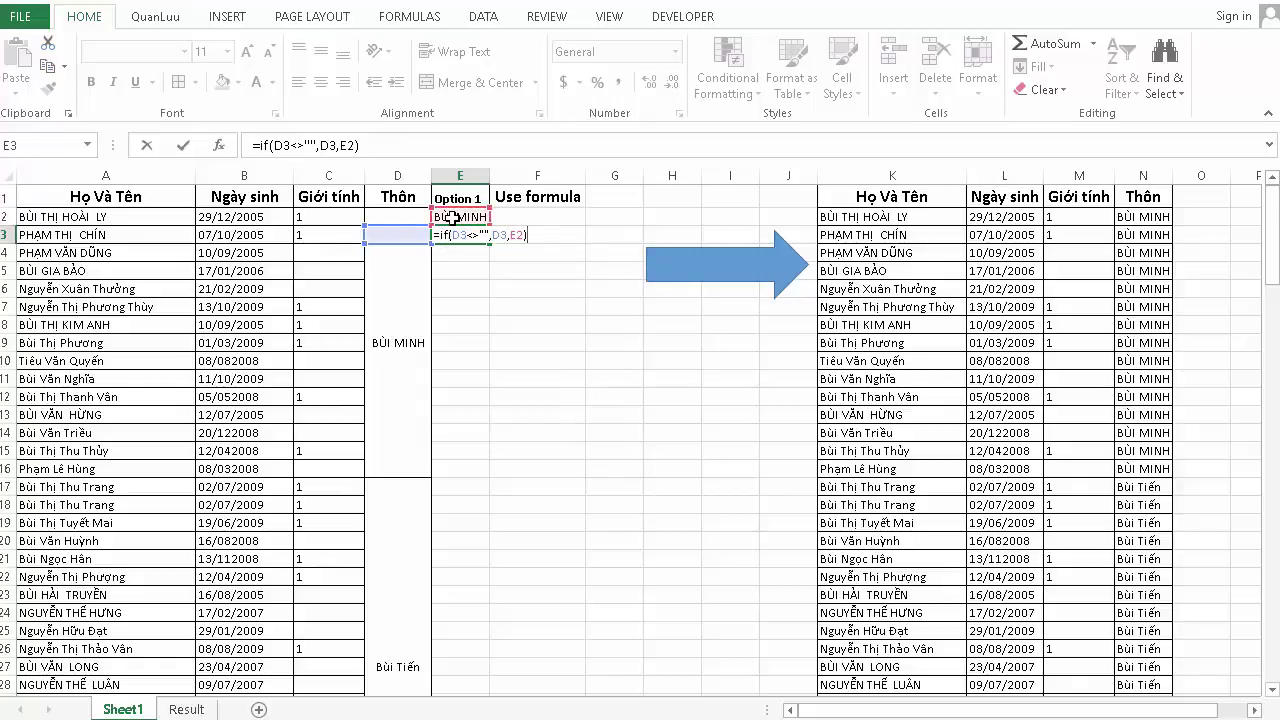
pyautogui.press('Return')
pyautogui.click(462, 235)
# - Fill the IF formula down E3:E39 so every row shows its village name
pyautogui.scroll(-7, 484, 300)
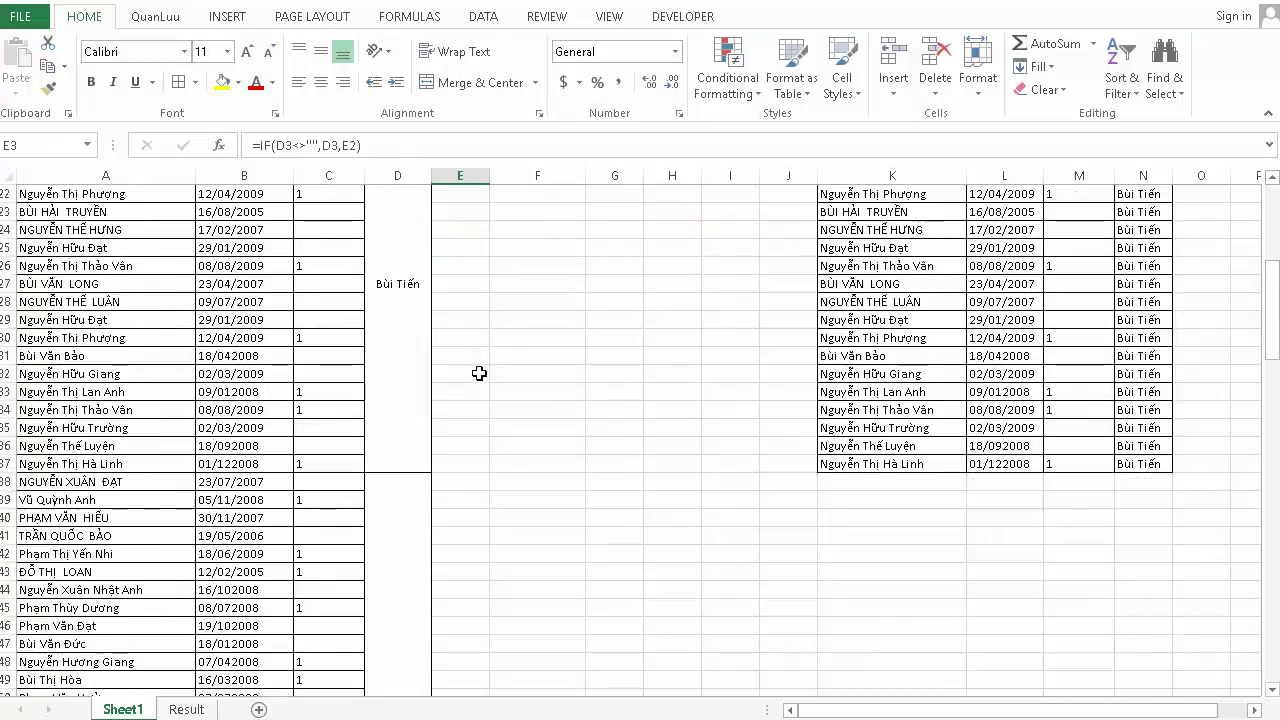
pyautogui.scroll(-8, 479, 373)
pyautogui.scroll(-8, 474, 380)
pyautogui.scroll(-8, 474, 403)
pyautogui.scroll(-8, 469, 428)
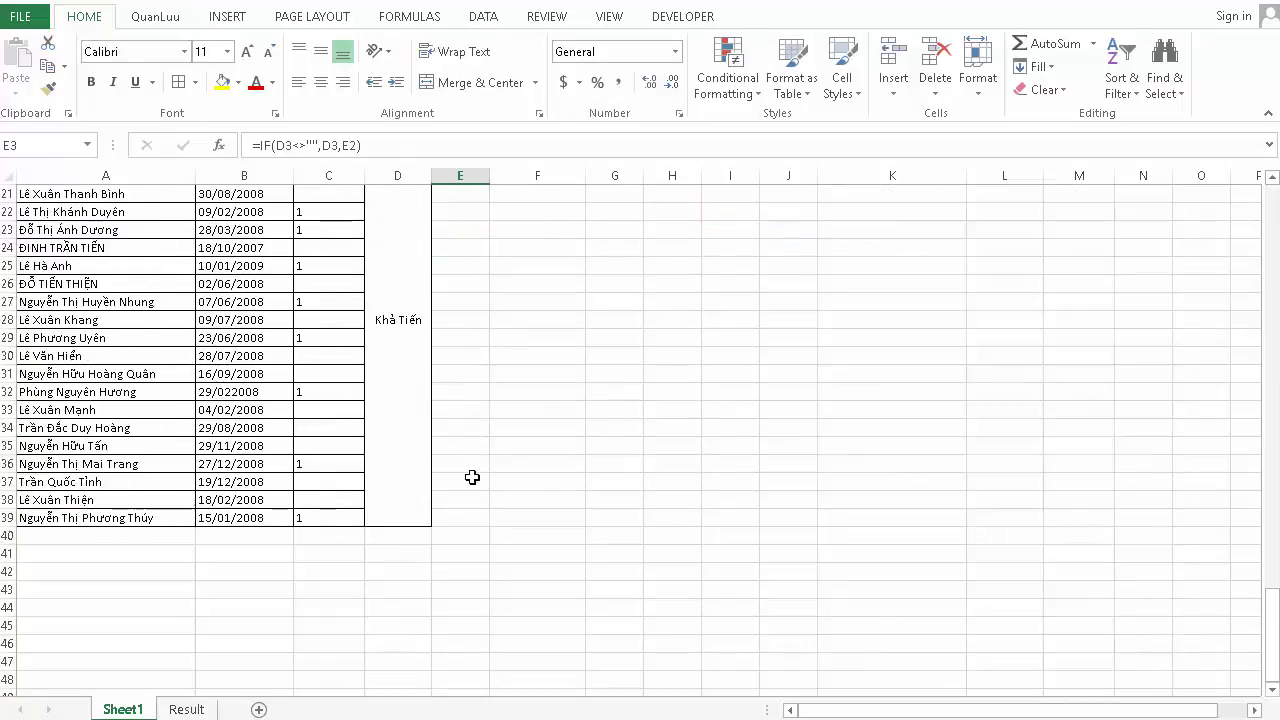
pyautogui.scroll(1, 471, 470)
pyautogui.keyDown('shift'); pyautogui.click(447, 572); pyautogui.keyUp('shift')
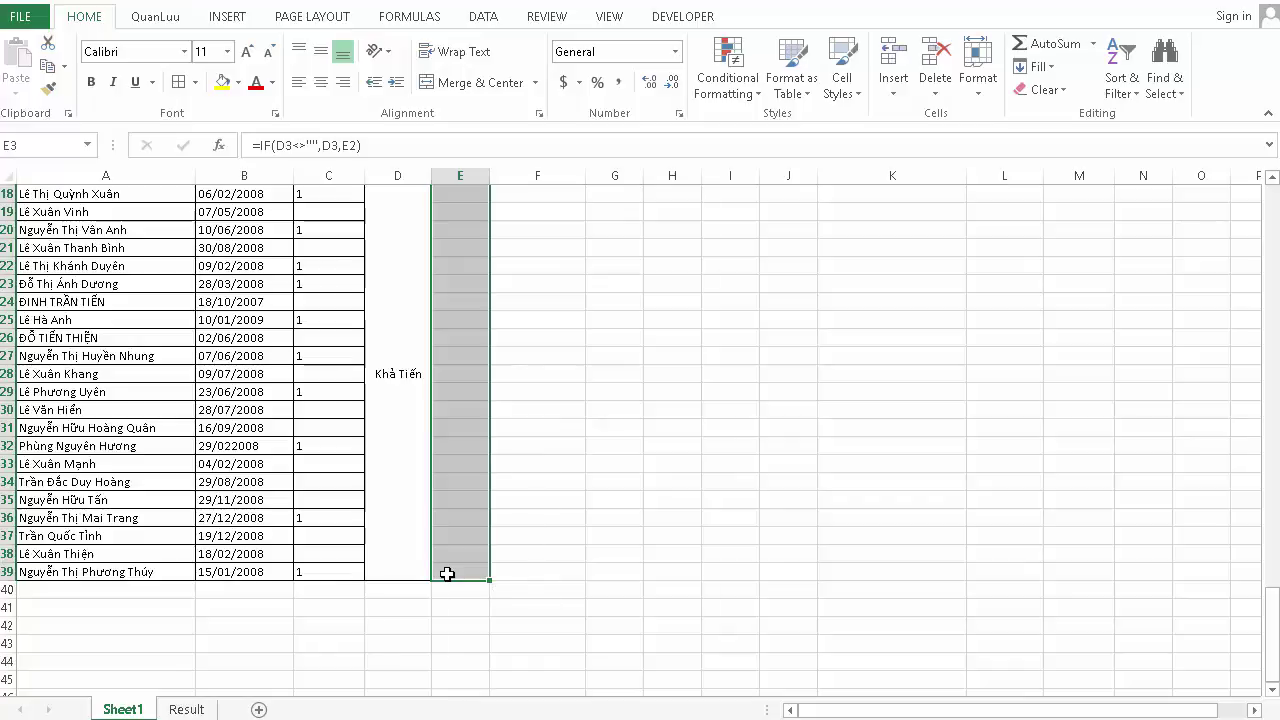
pyautogui.hotkey('ctrl', 'd')
pyautogui.scroll(-6, 470, 478)
pyautogui.scroll(-6, 471, 461)
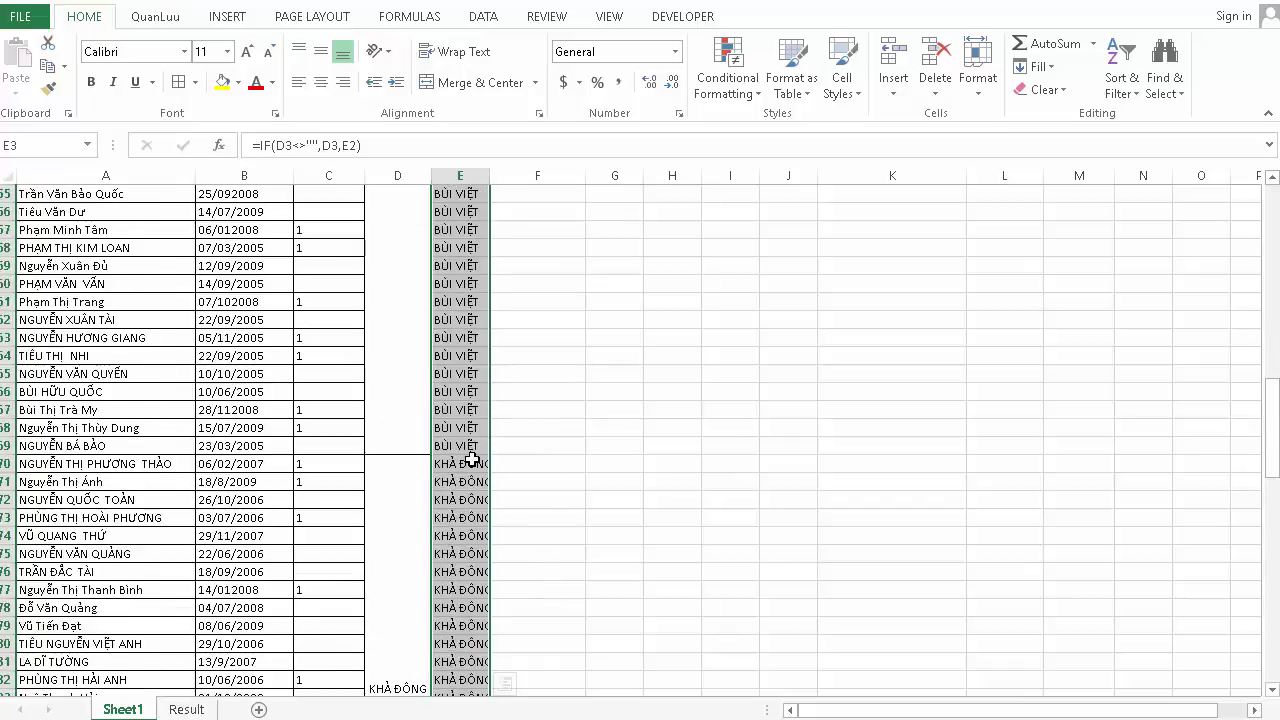
pyautogui.scroll(12, 471, 460)
pyautogui.scroll(6, 468, 400)
pyautogui.click(463, 278)
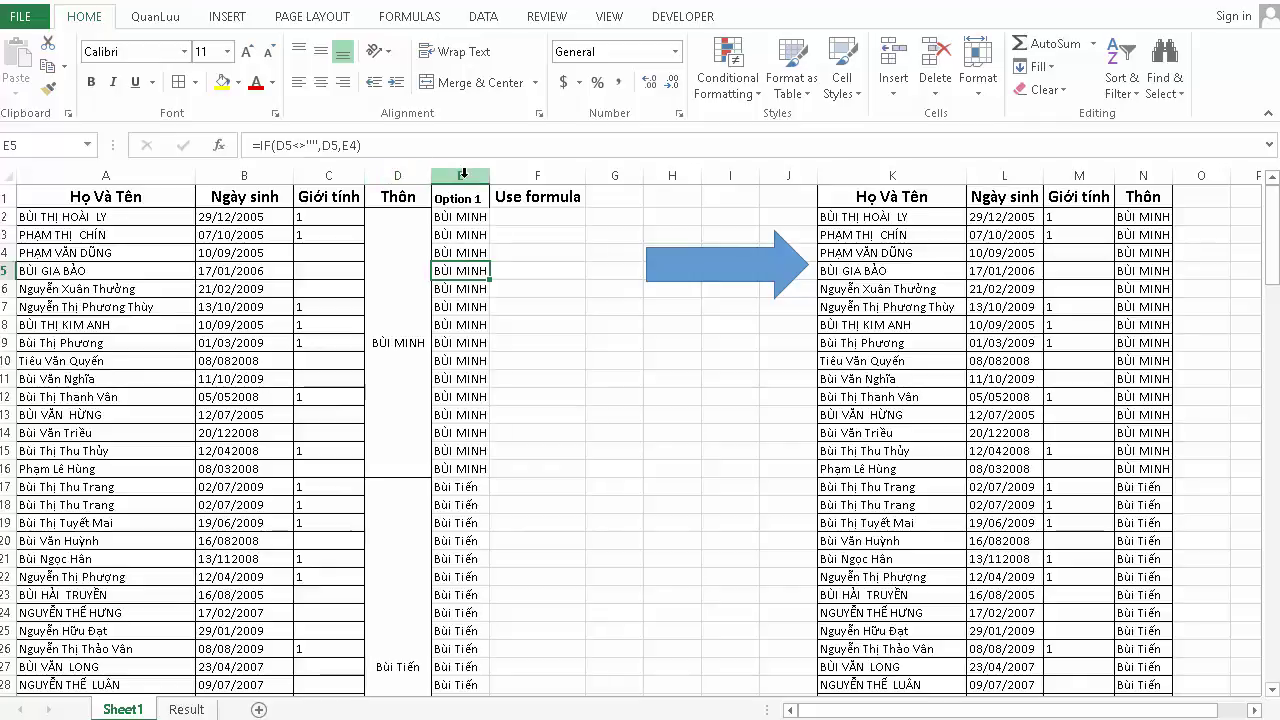
pyautogui.click(399, 195)
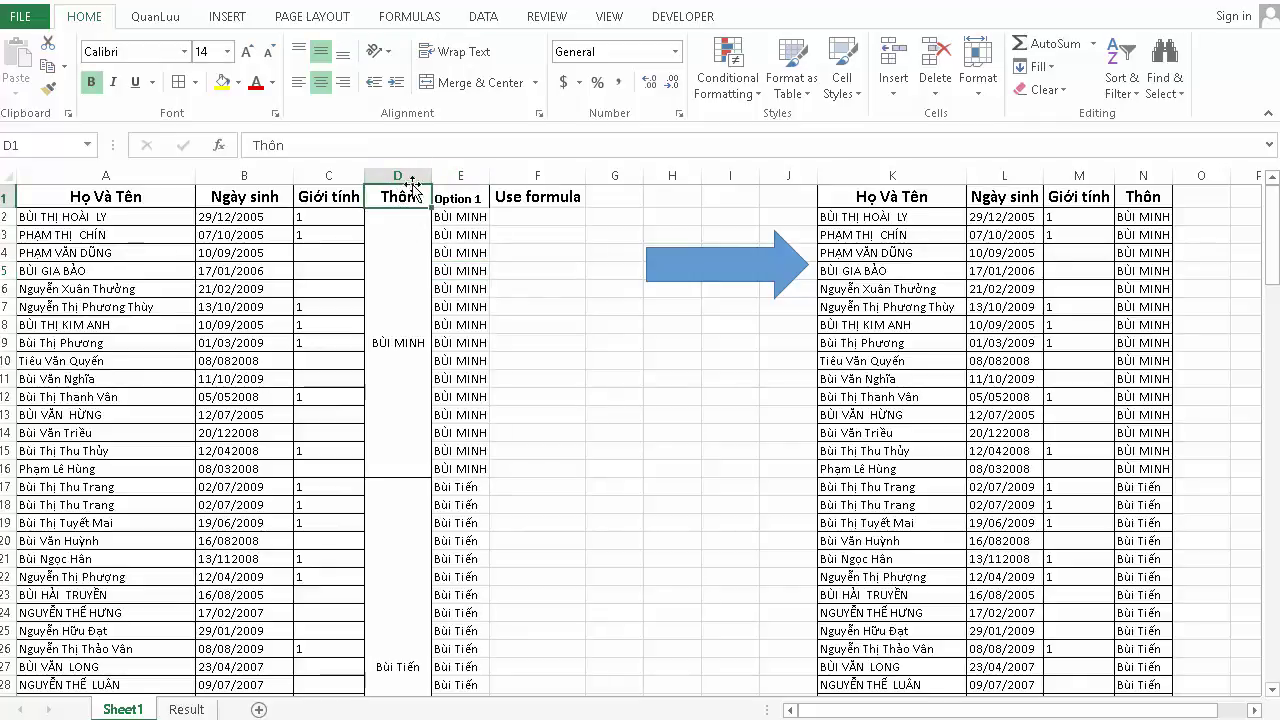
# - Insert an empty column before the Thôn column
pyautogui.click(414, 173)
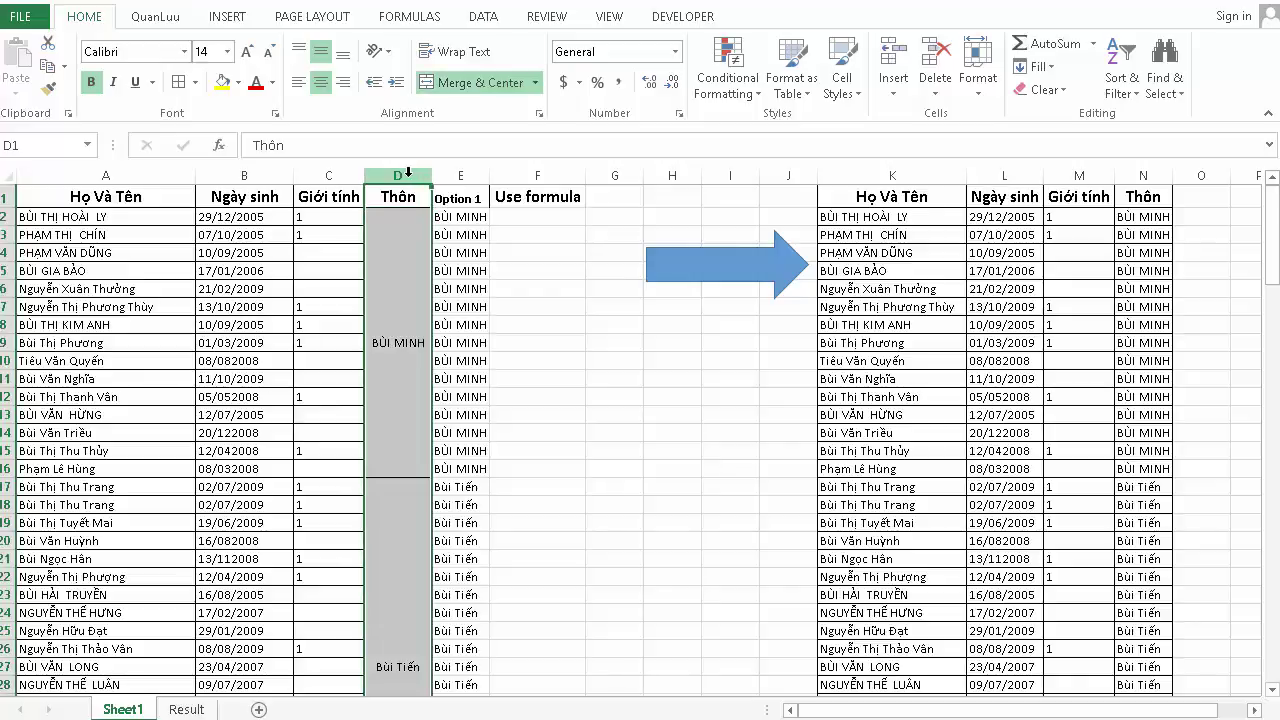
pyautogui.rightClick(408, 172)
pyautogui.click(470, 312)
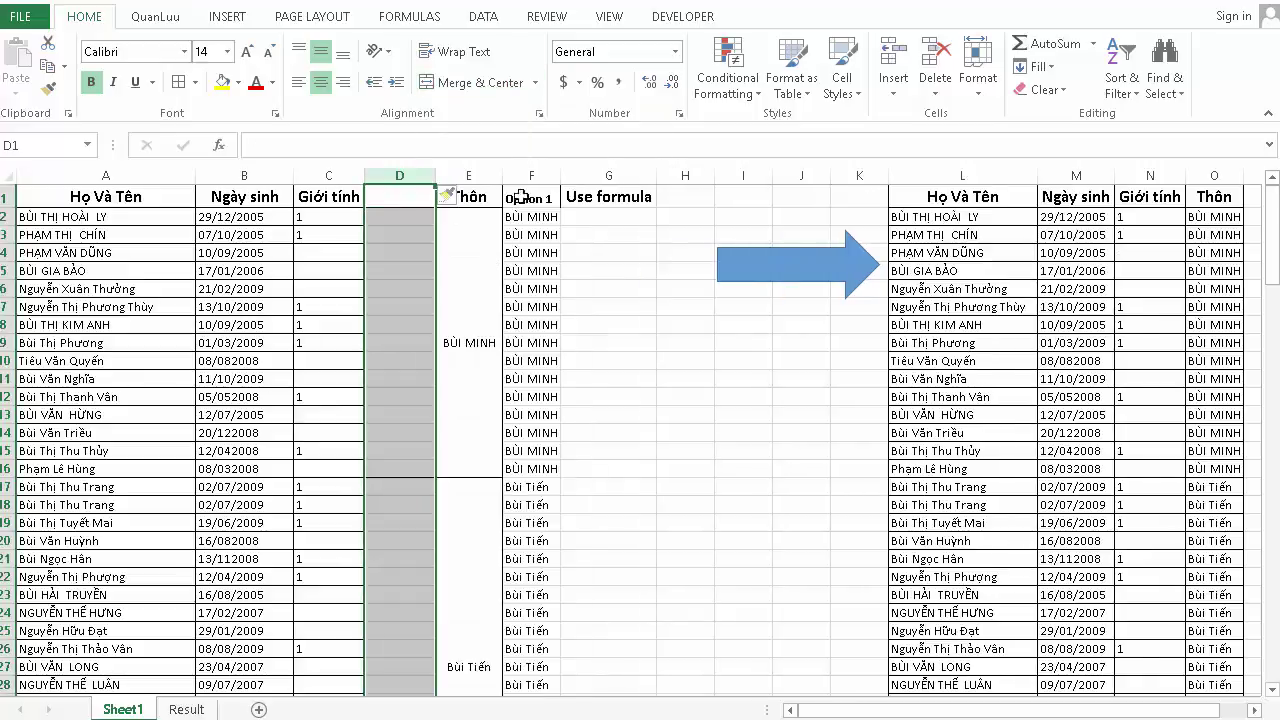
# - Paste the Option 1 column as values and move it into empty column D
pyautogui.click(521, 197)
pyautogui.hotkey('ctrl', 'shift', 'Down')
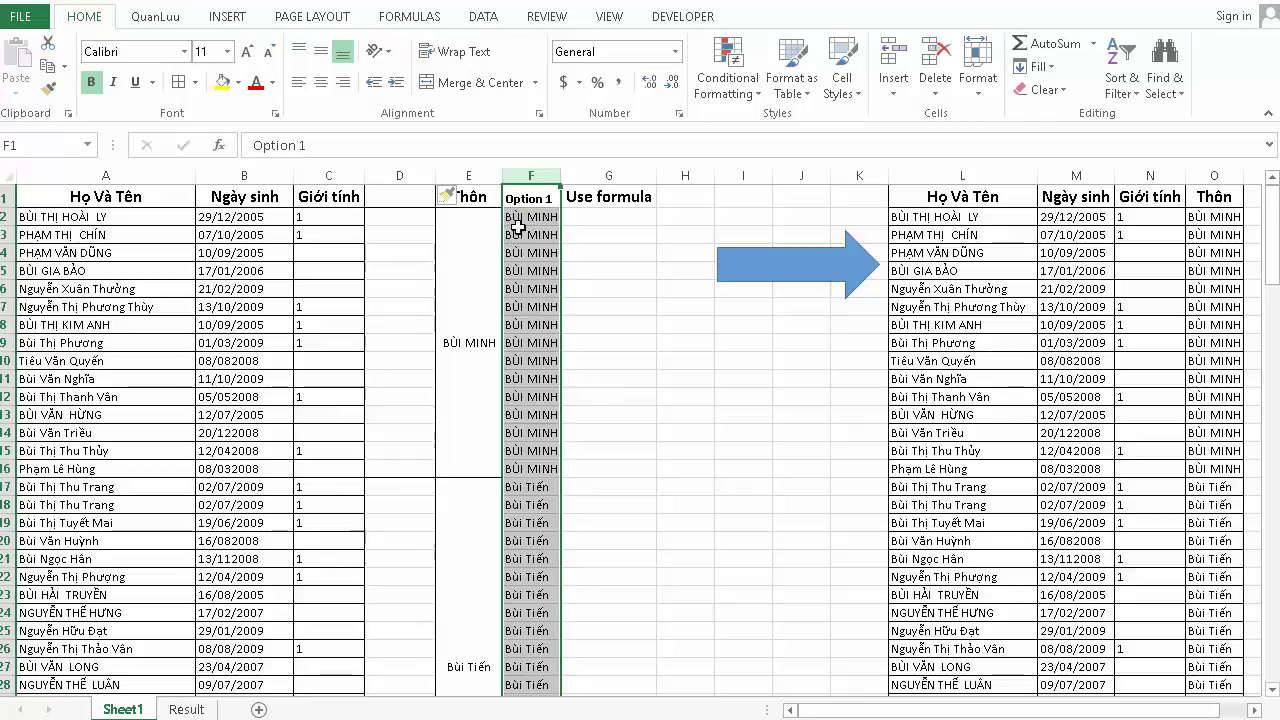
pyautogui.hotkey('ctrl', 'c')
pyautogui.rightClick(522, 230)
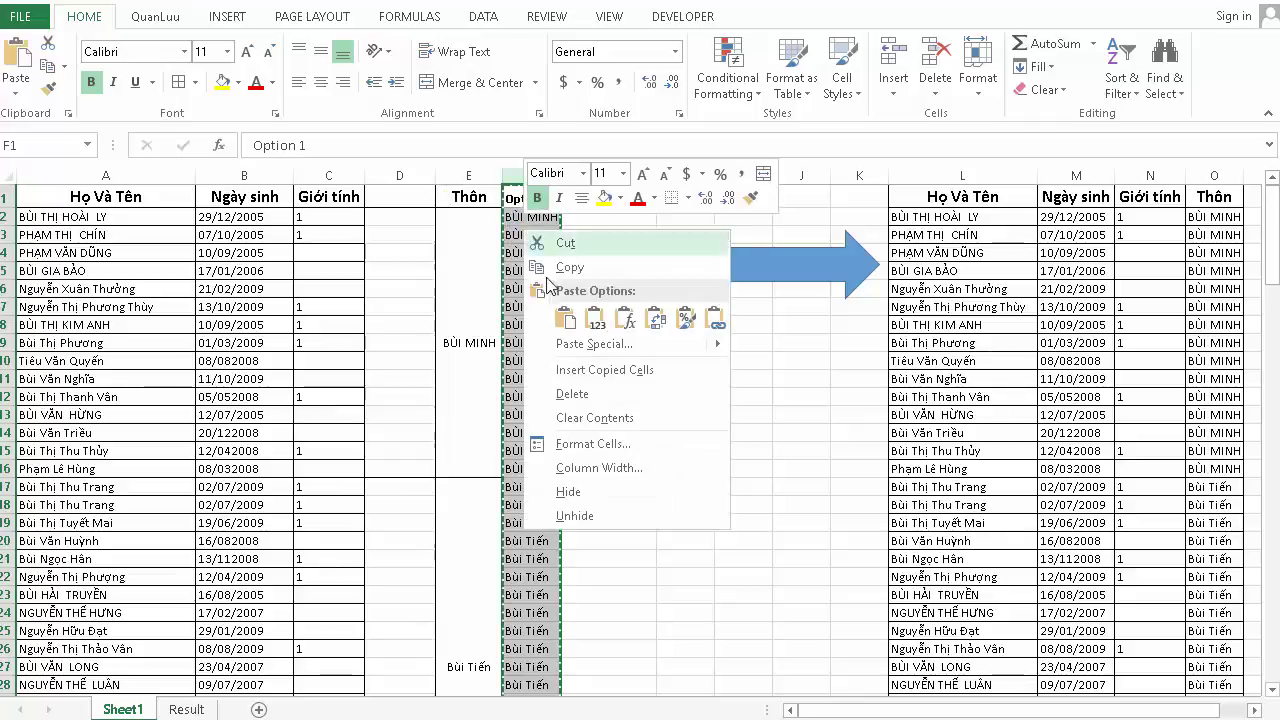
pyautogui.click(585, 301)
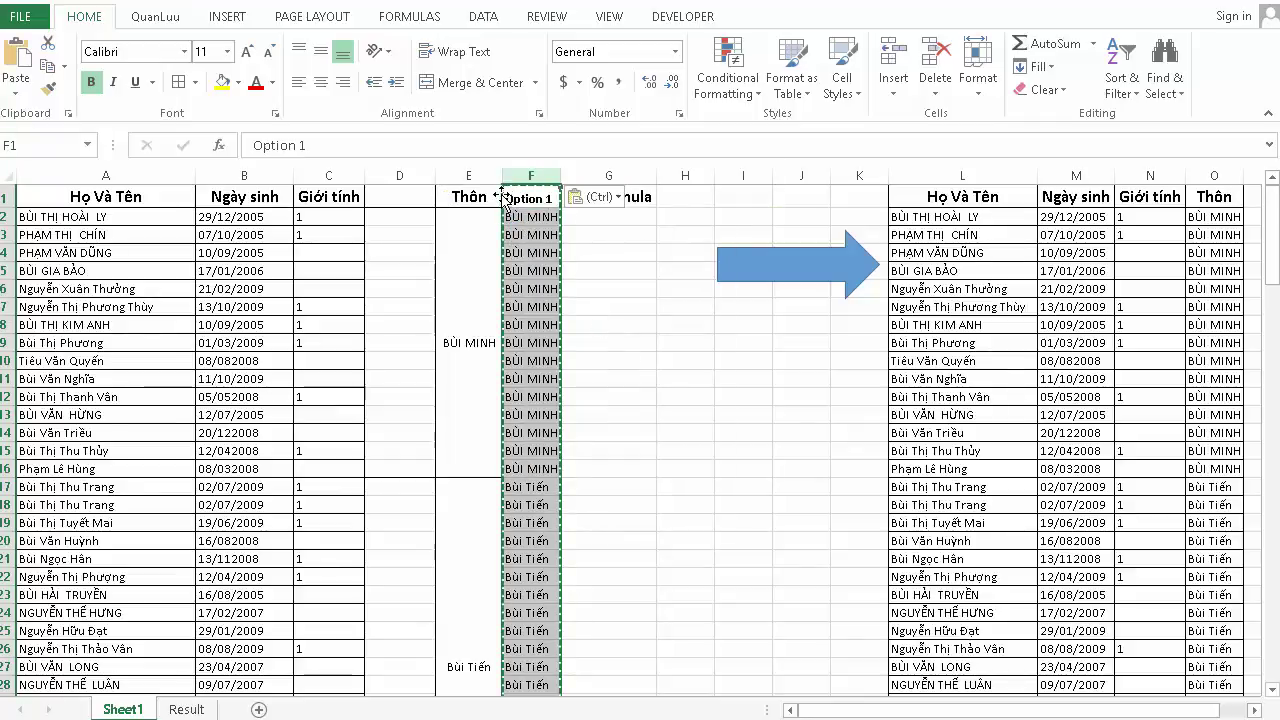
pyautogui.moveTo(508, 195); pyautogui.dragTo(372, 197)
# - Copy the Thôn header from E1 into D1
pyautogui.click(450, 196)
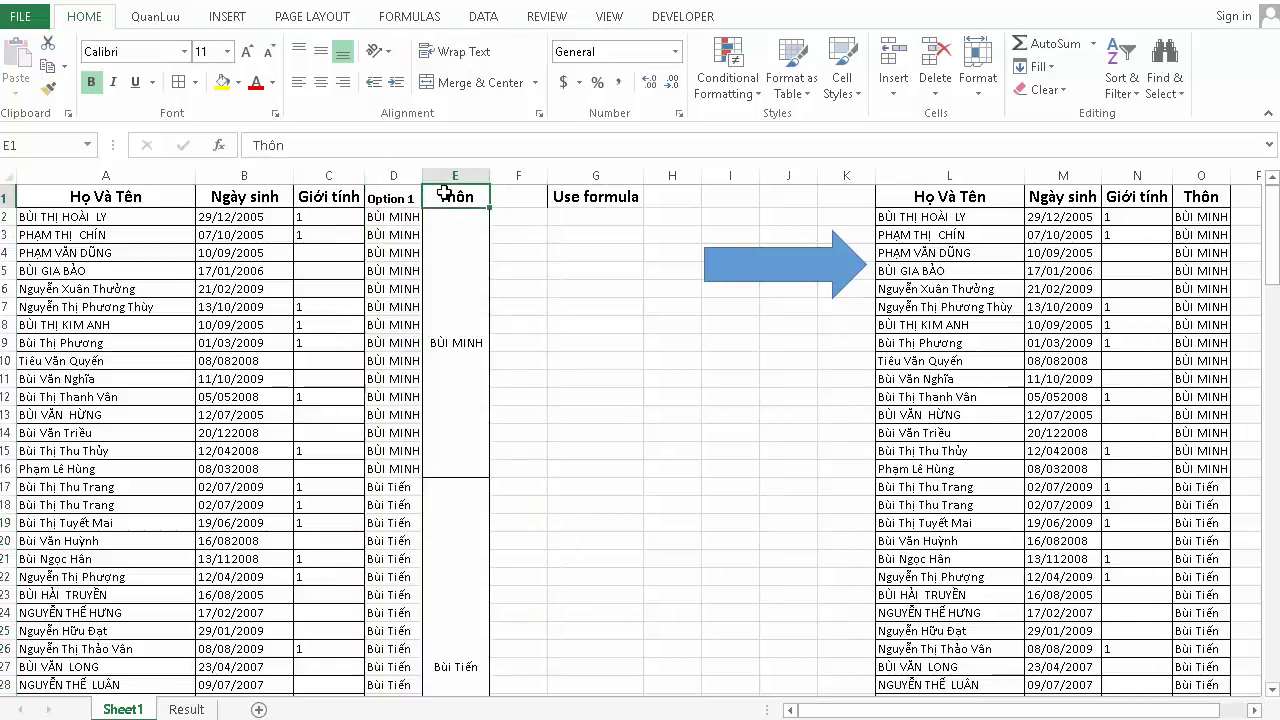
pyautogui.click(399, 196)
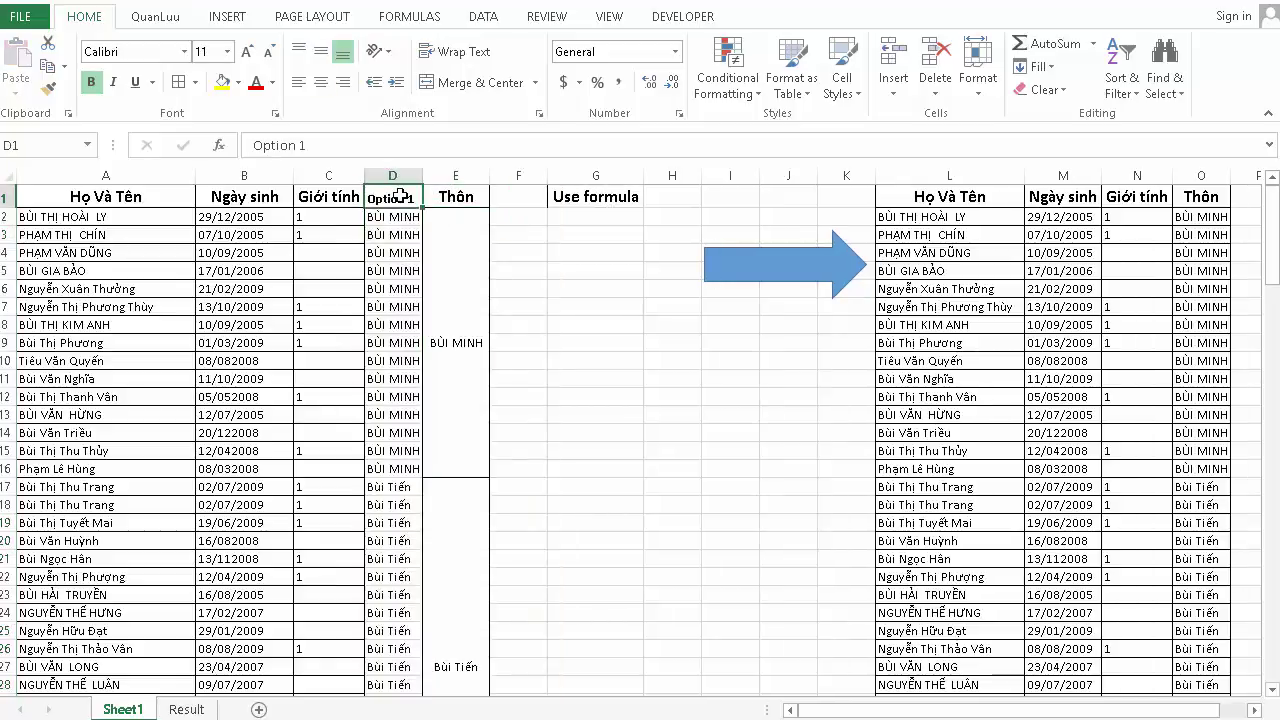
pyautogui.click(455, 197)
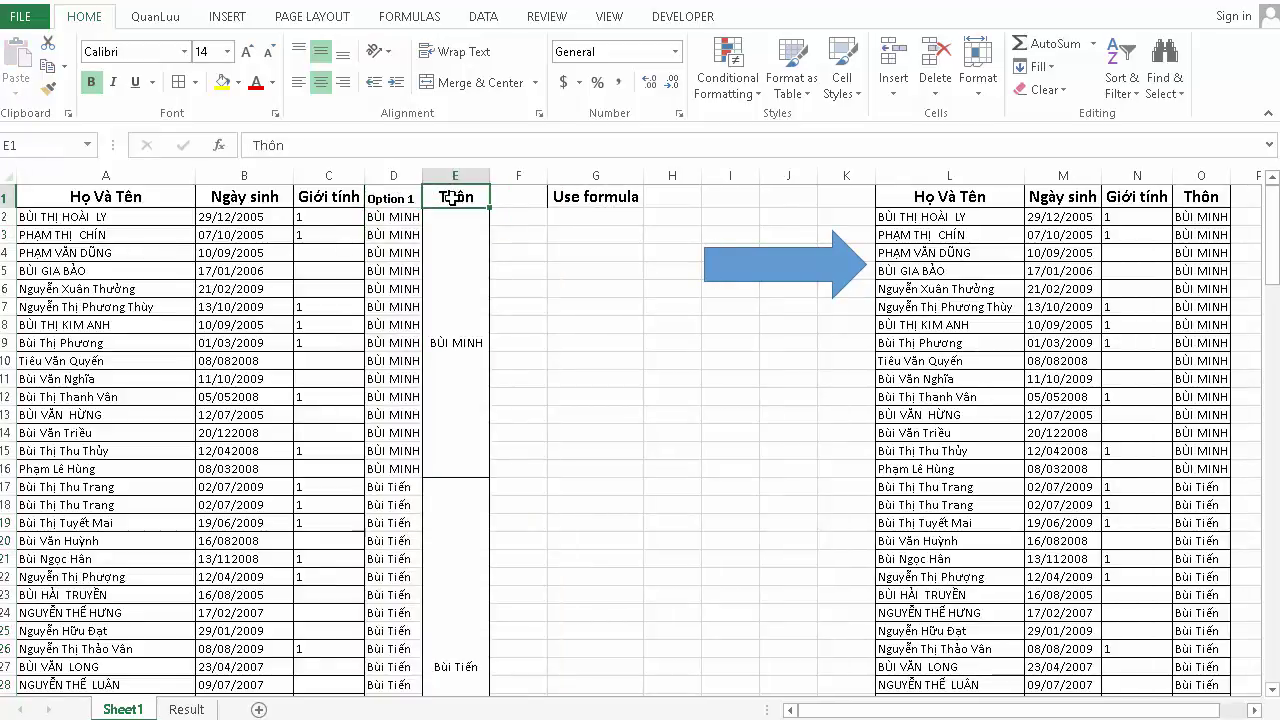
pyautogui.hotkey('ctrl', 'c')
pyautogui.click(383, 192)
pyautogui.hotkey('ctrl', 'v')
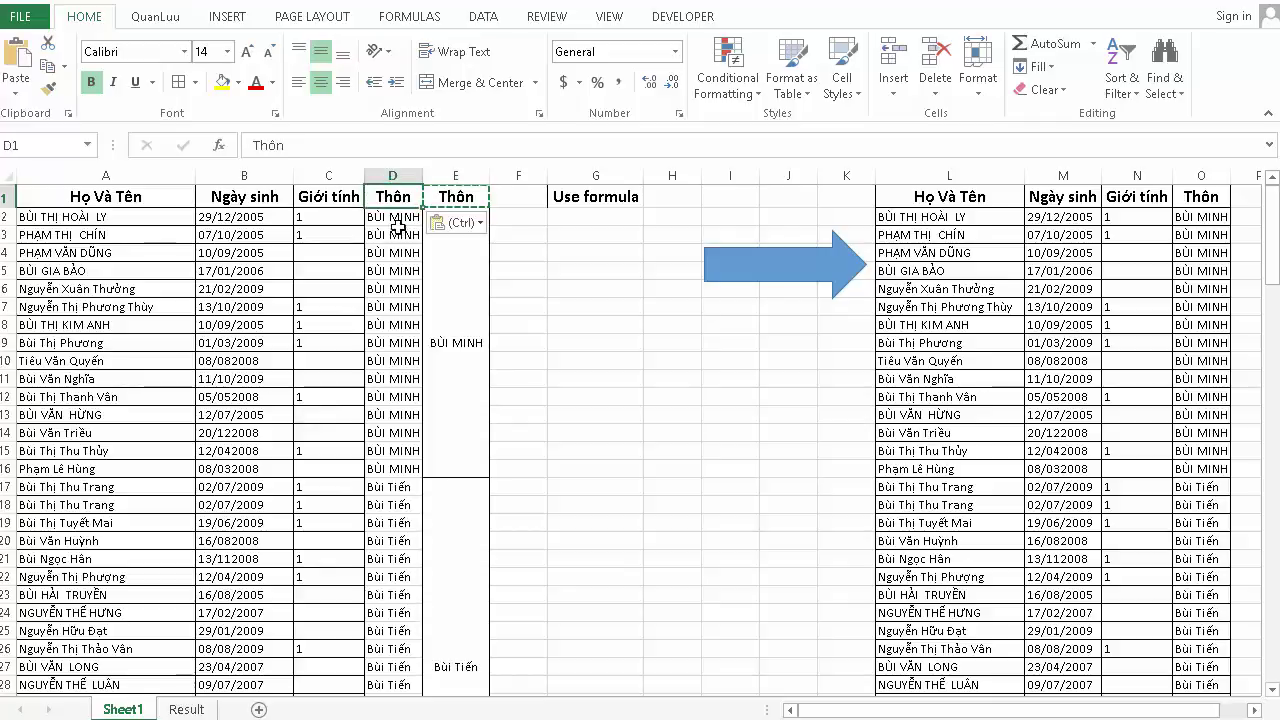
pyautogui.click(393, 234)
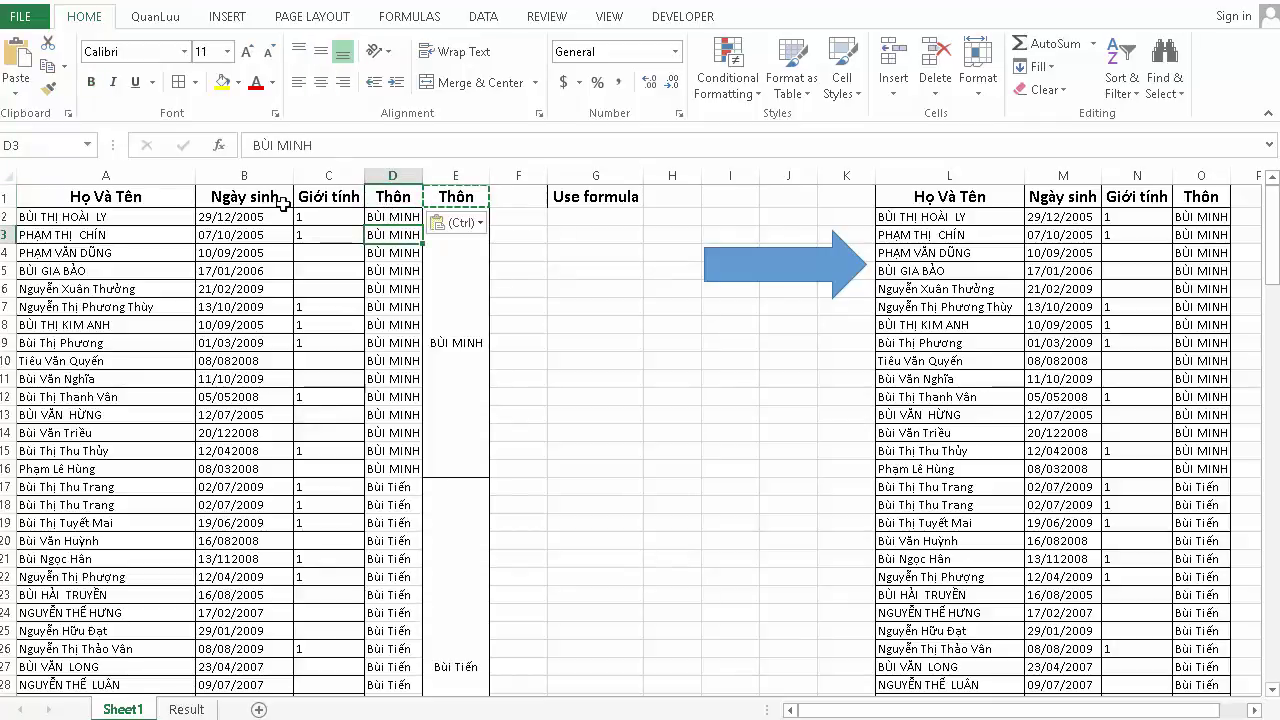
pyautogui.click(380, 249)
# - Enter the label 'Done' in cell H1
pyautogui.click(534, 194)
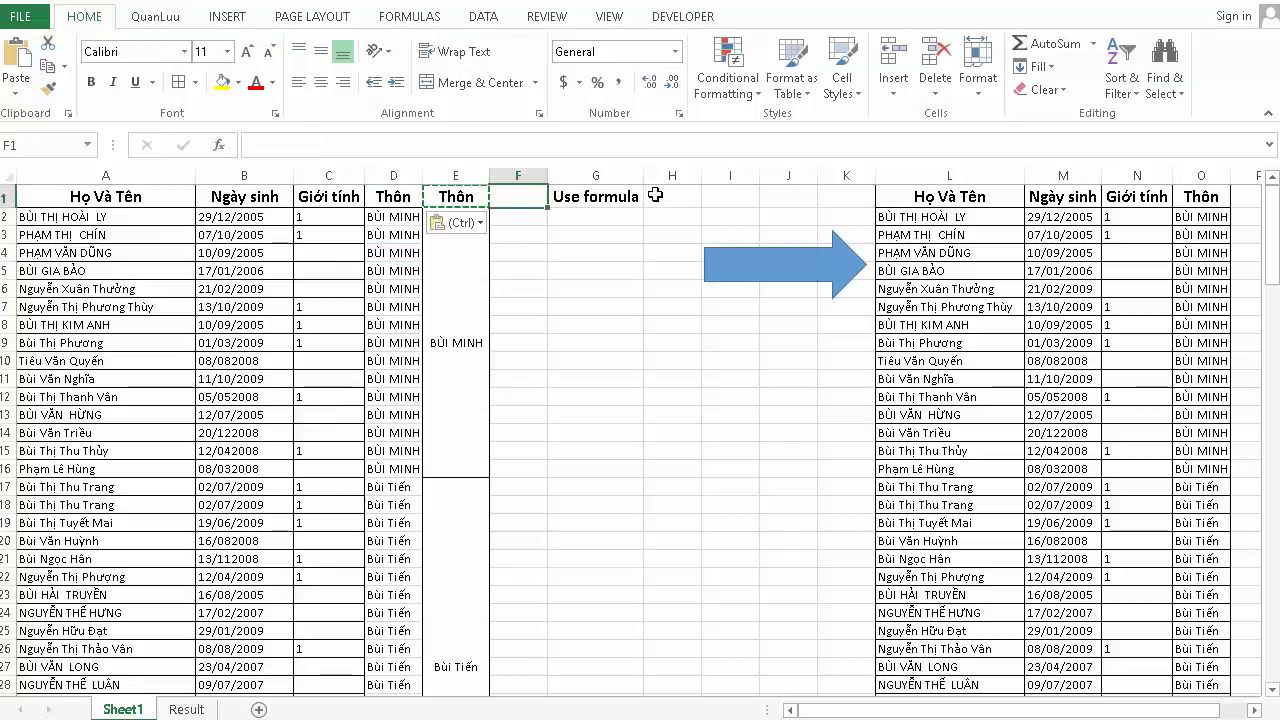
pyautogui.click(660, 197)
pyautogui.write('Done')
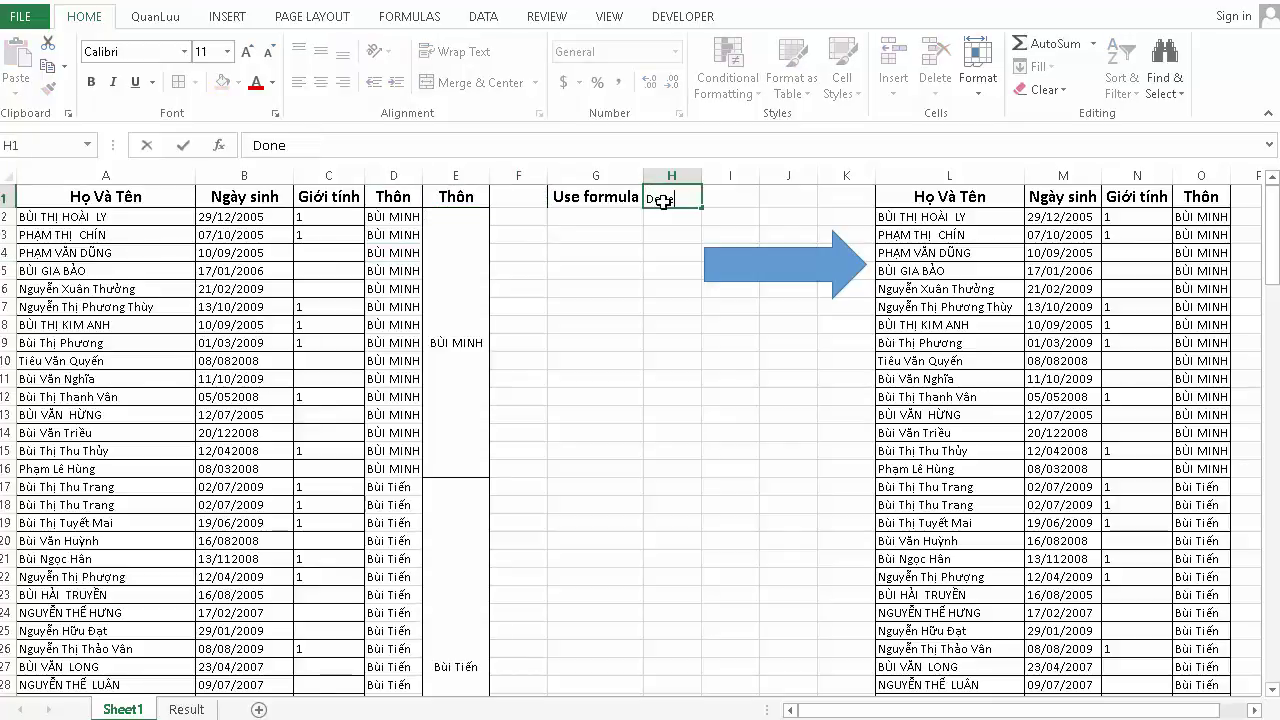
pyautogui.press('Return')
pyautogui.click(523, 199)
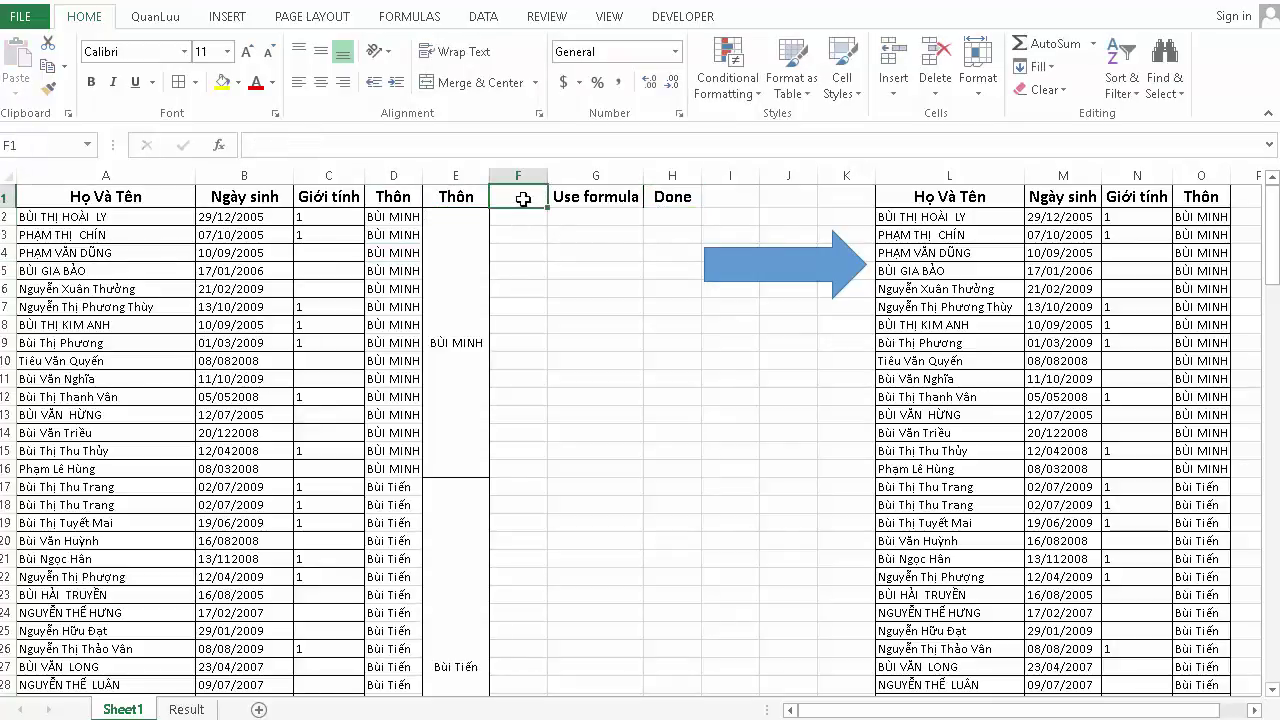
# - Delete the filled helper column D
pyautogui.click(398, 176)
pyautogui.rightClick(403, 177)
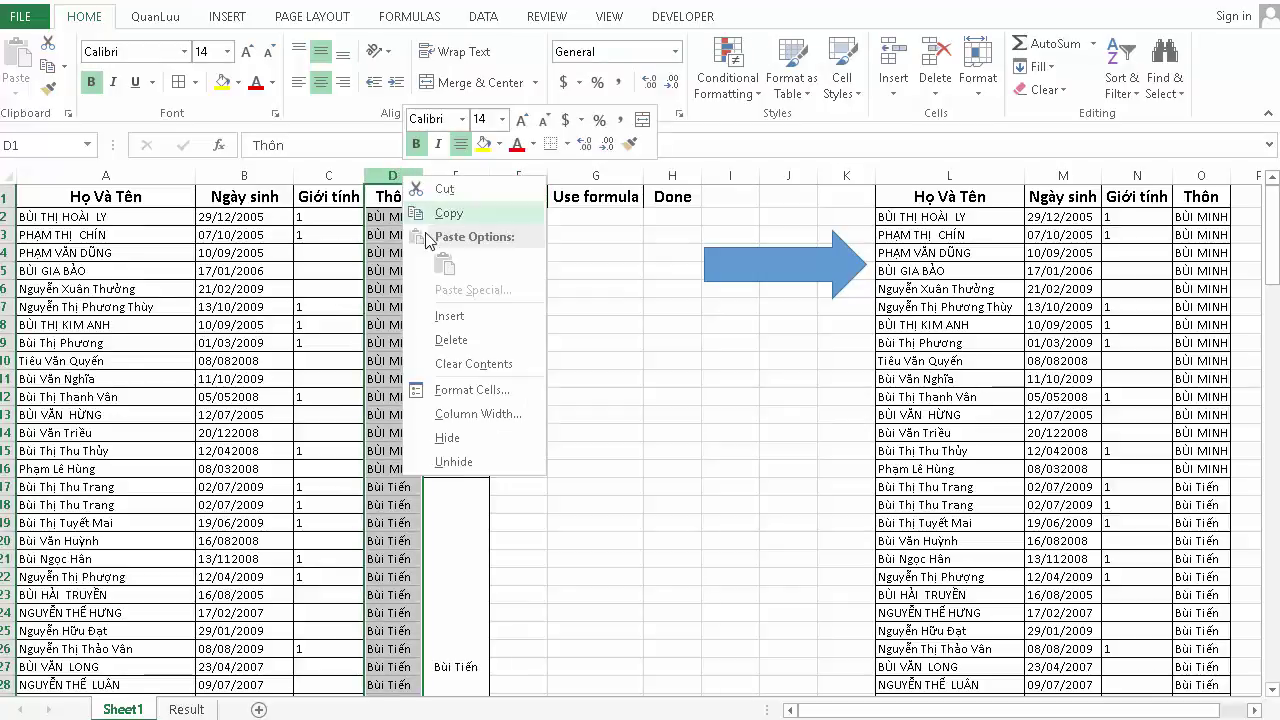
pyautogui.click(457, 342)
# - Clear the Use formula and Done labels in F1:G1
pyautogui.click(455, 204)
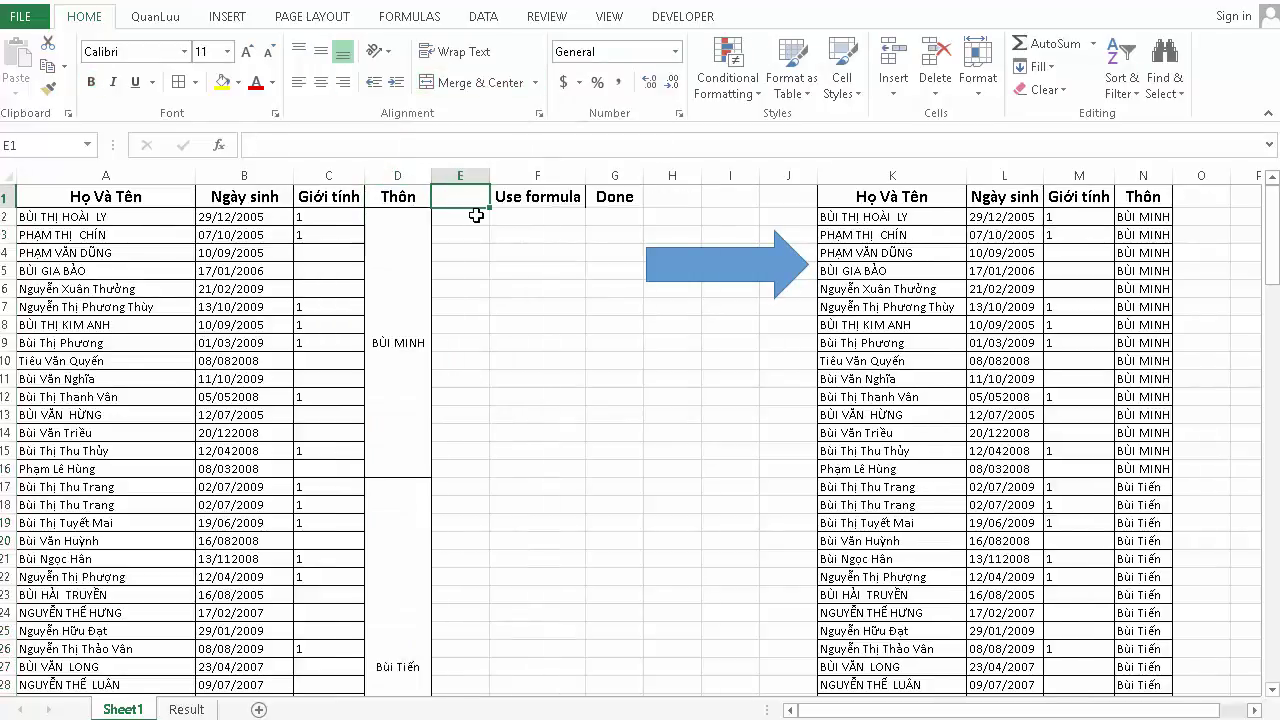
pyautogui.click(563, 198)
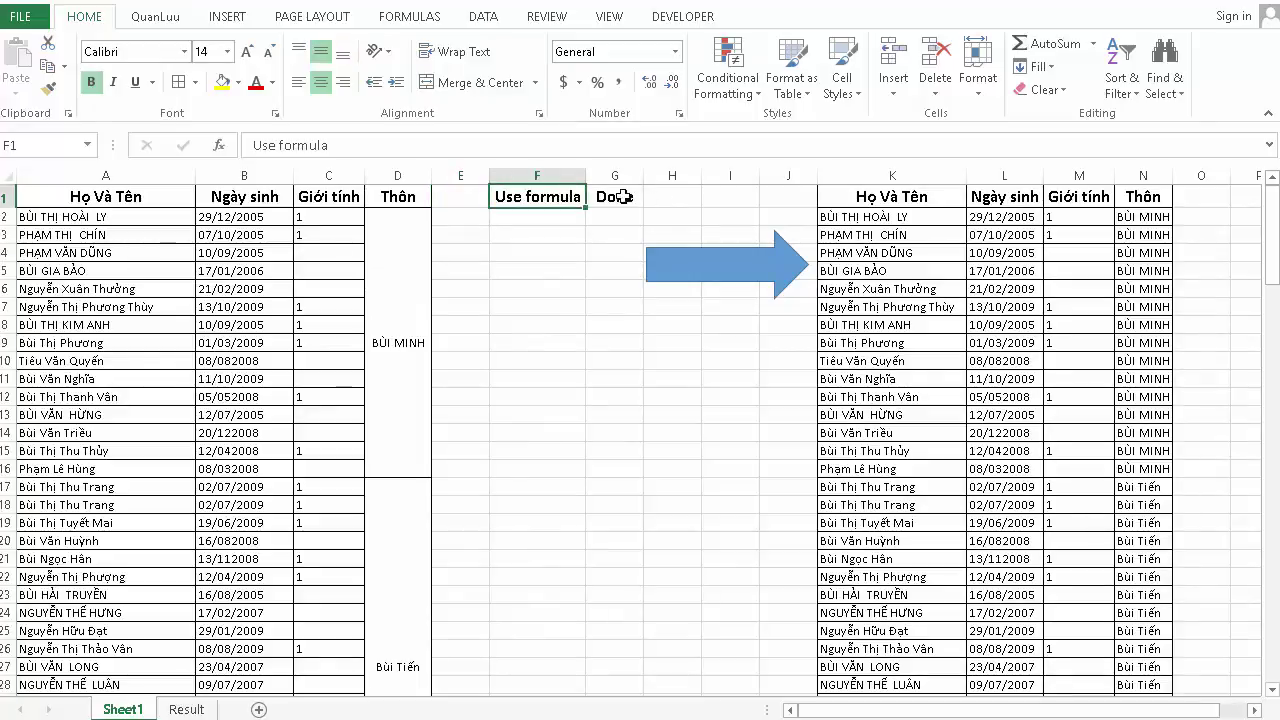
pyautogui.moveTo(622, 197); pyautogui.dragTo(530, 197)
pyautogui.press('Delete')
# - Head E1 'Option 2', autofit column E, and type 'Ctrl + Enter' into F1
pyautogui.click(452, 198)
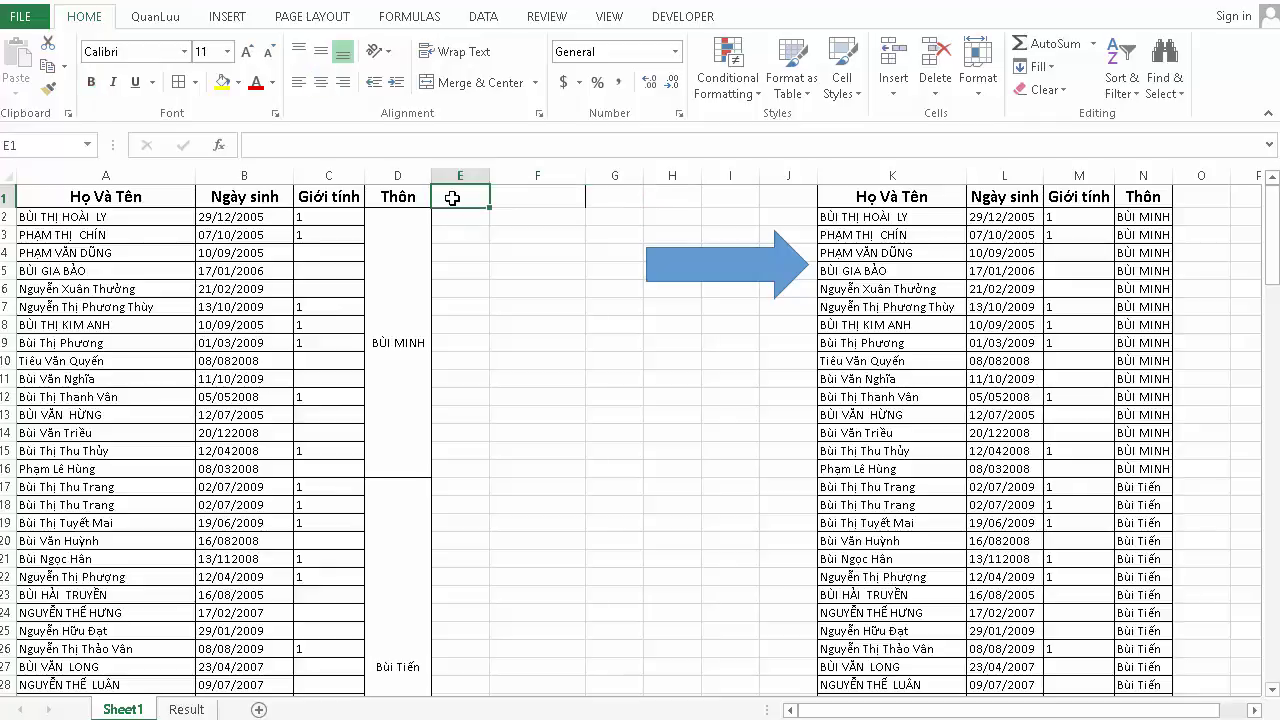
pyautogui.write('Optii')
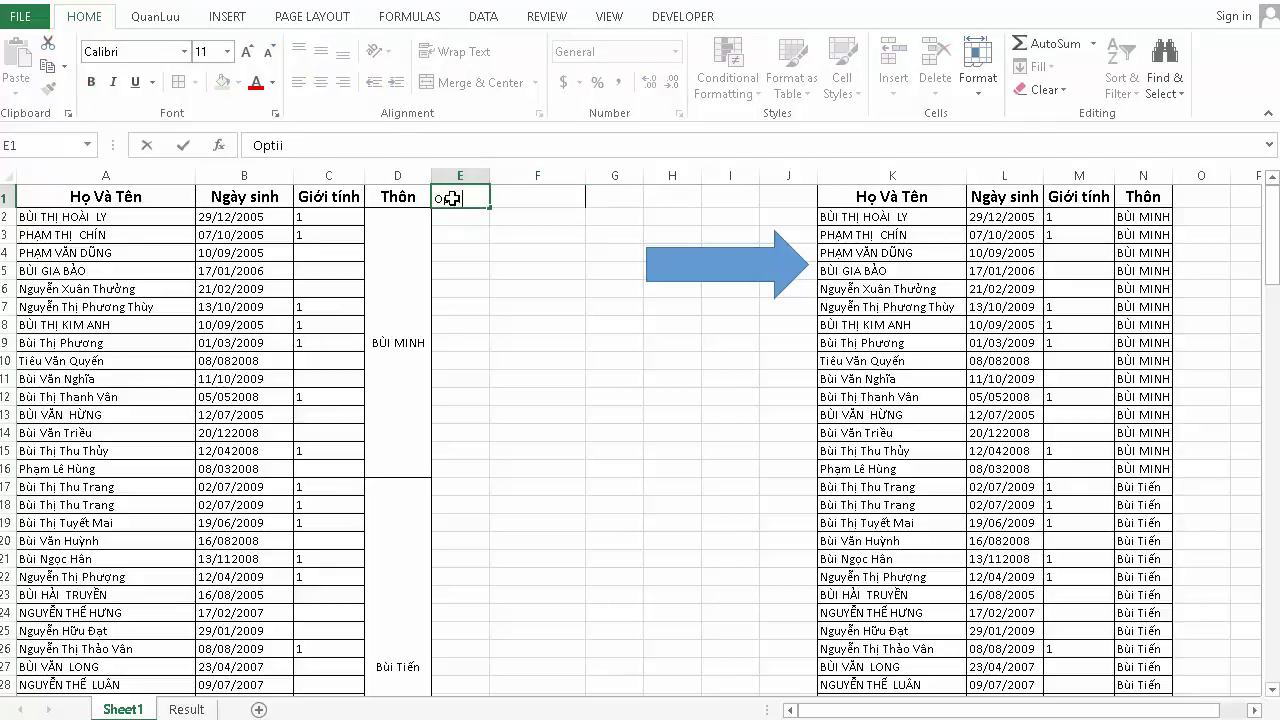
pyautogui.write('on 2')
pyautogui.press('Tab')
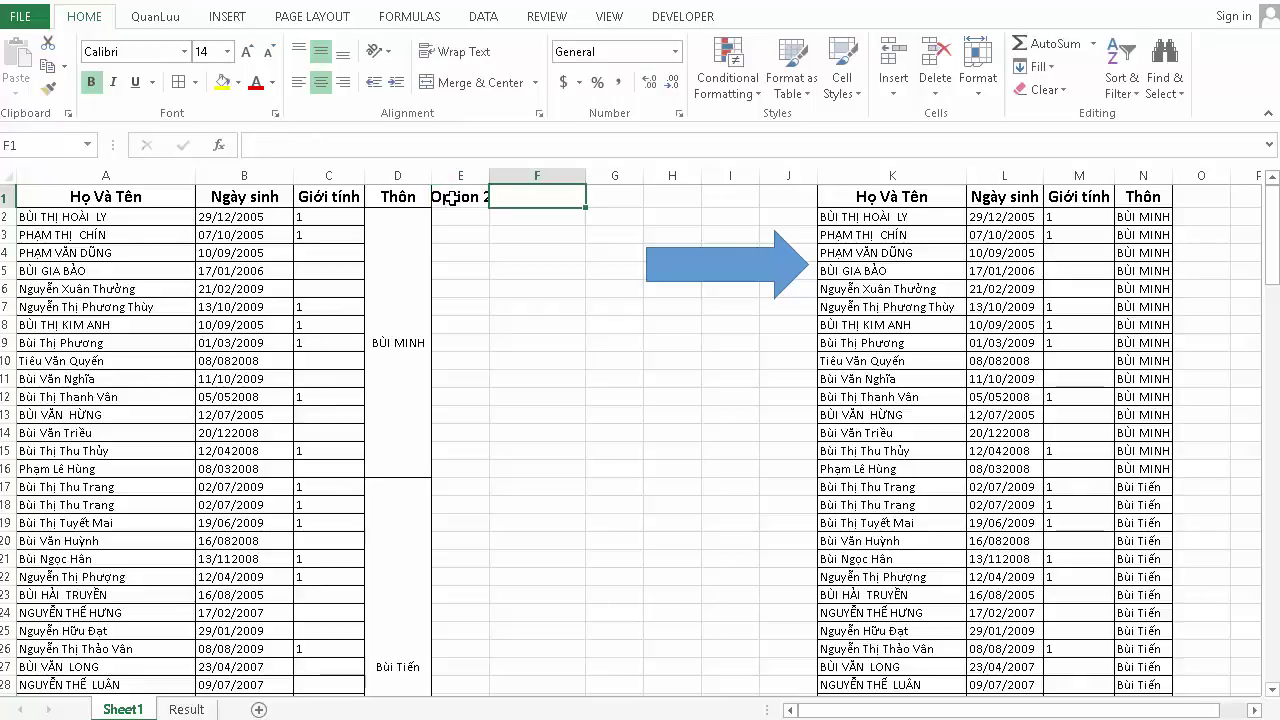
pyautogui.doubleClick(490, 175)
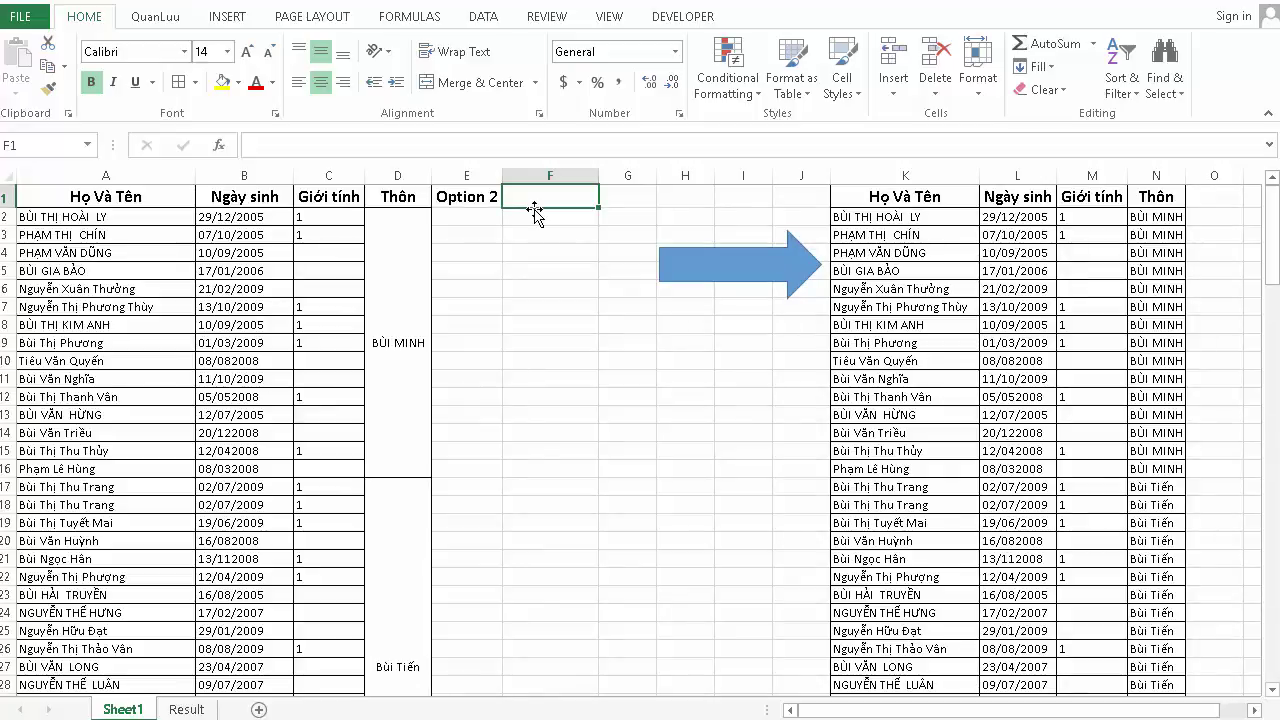
pyautogui.write('Ctr')
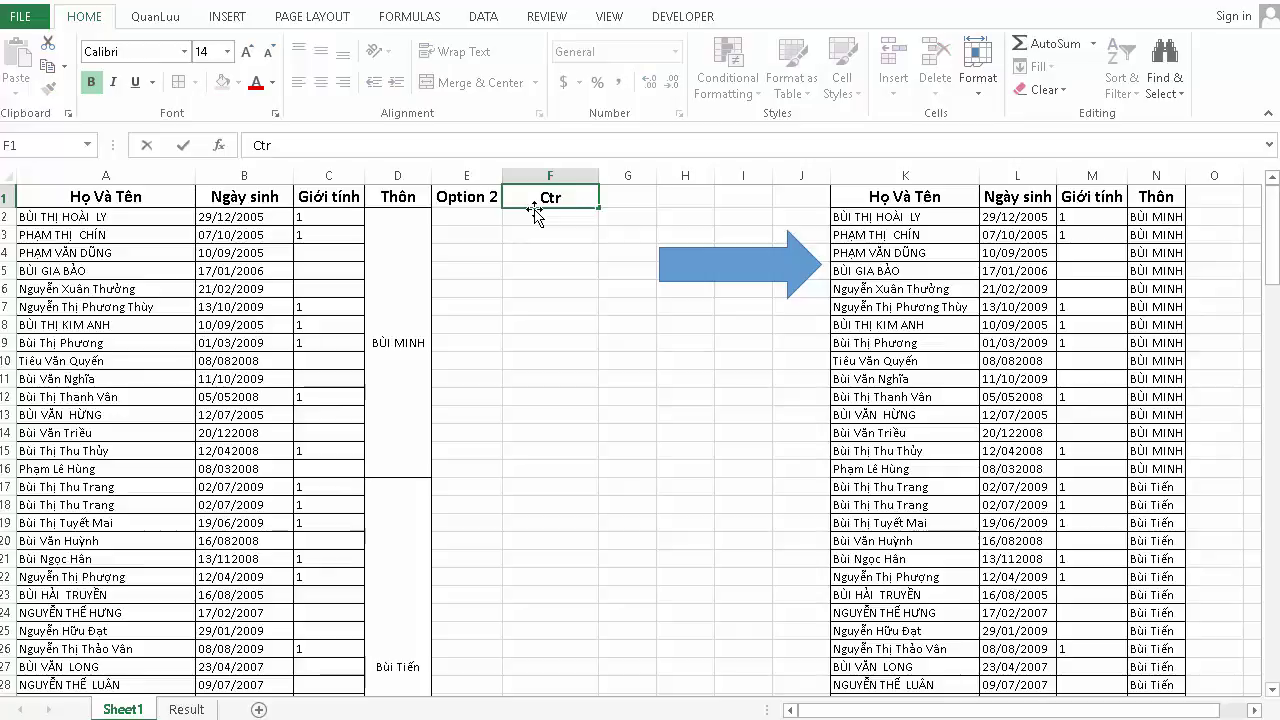
pyautogui.write('l + E')
pyautogui.write('nter')
# - Confirm the 'Ctrl + Enter' heading and unmerge all Thôn village cells from D2 down
pyautogui.press('Return')
pyautogui.click(423, 406)
pyautogui.scroll(-5, 423, 406)
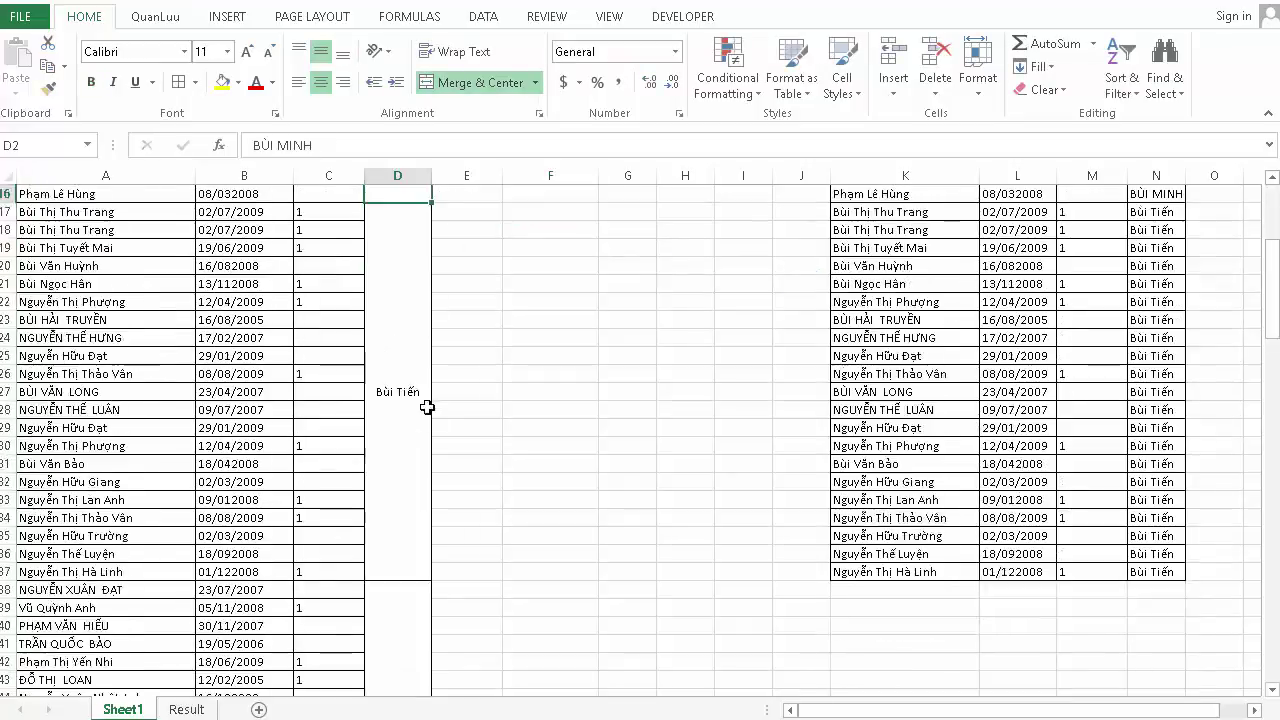
pyautogui.scroll(-12, 424, 450)
pyautogui.scroll(-9, 424, 450)
pyautogui.scroll(-9, 424, 450)
pyautogui.scroll(-9, 424, 450)
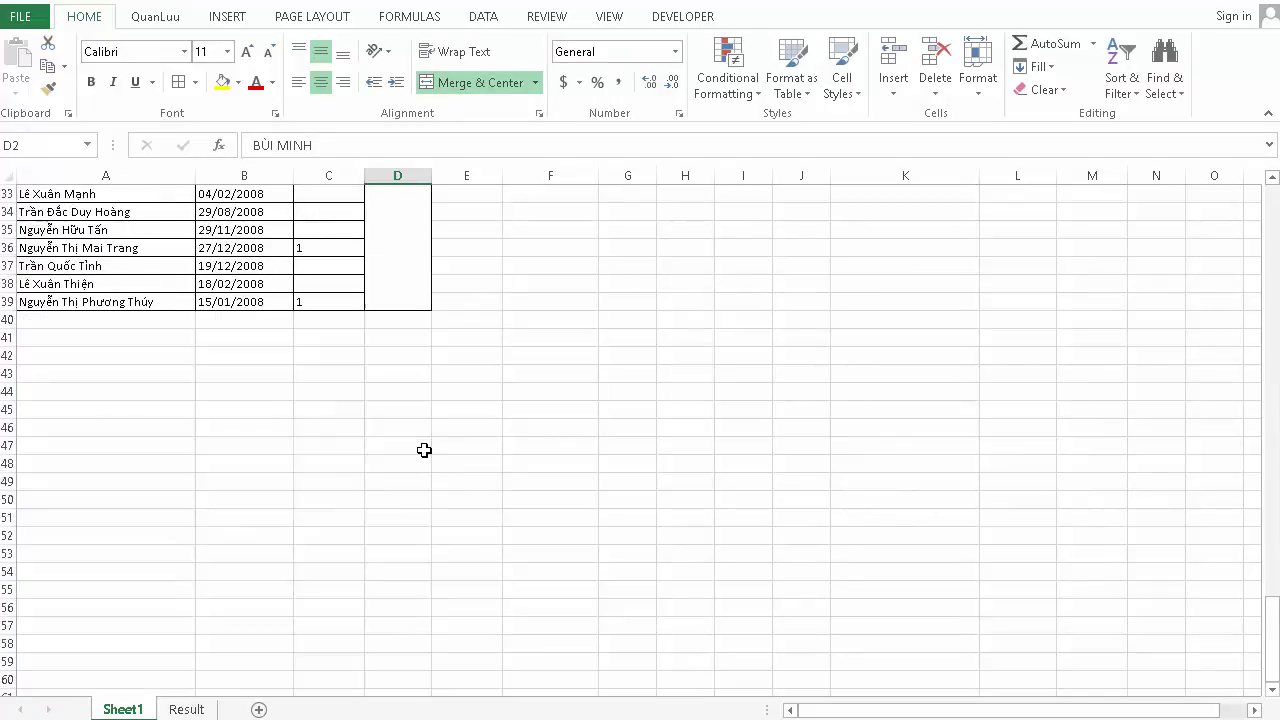
pyautogui.keyDown('shift'); pyautogui.click(411, 316); pyautogui.keyUp('shift')
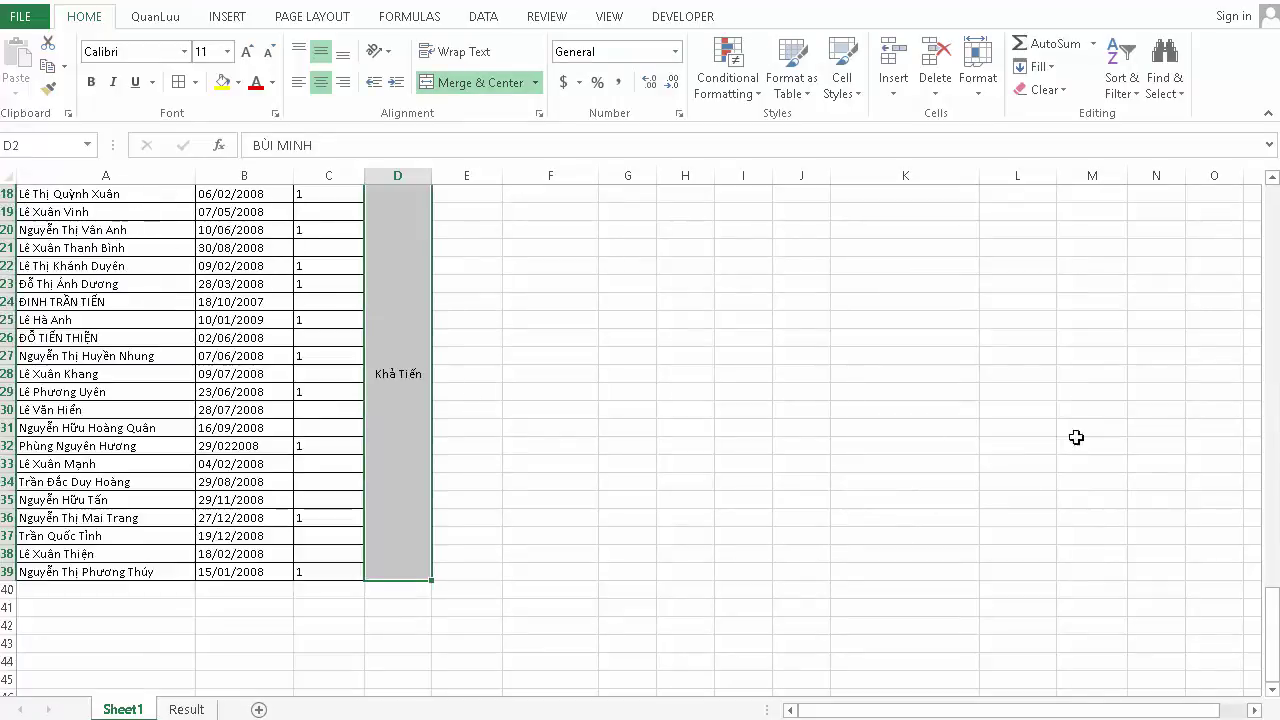
pyautogui.moveTo(1271, 595); pyautogui.dragTo(1271, 190)
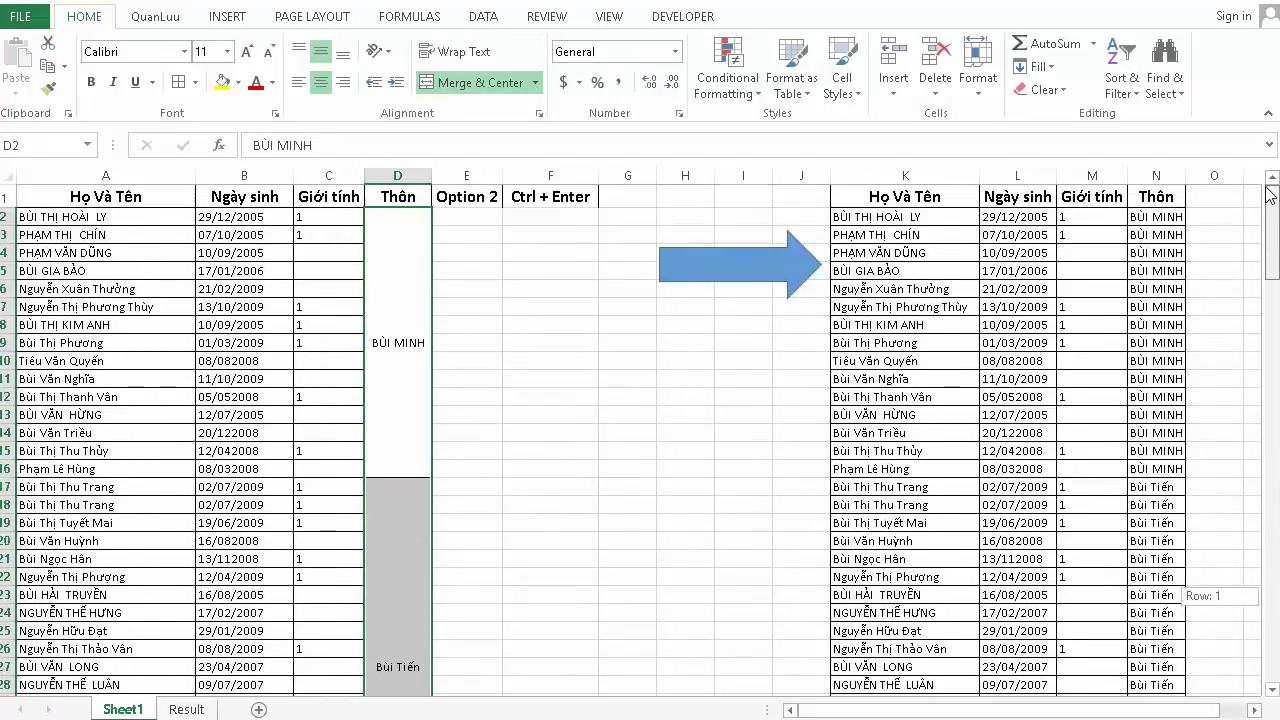
pyautogui.click(466, 83)
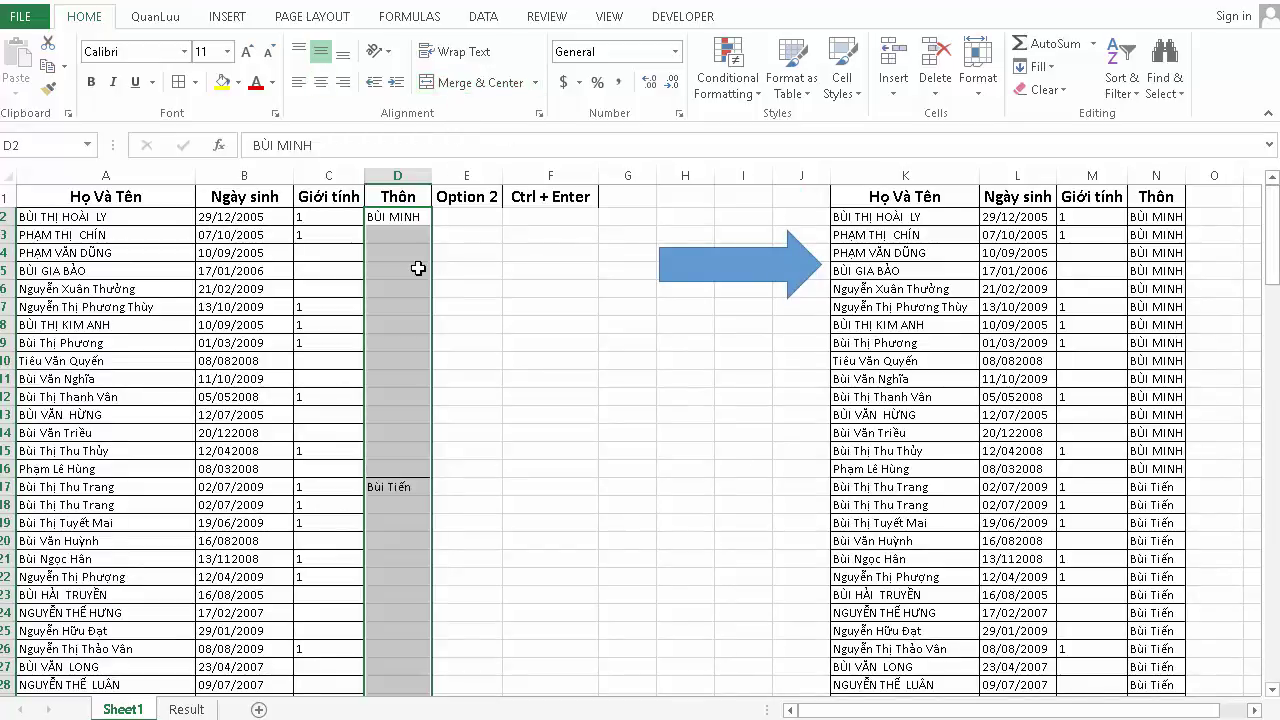
# - Check the unmerged Thôn column and call up Go To with F5
pyautogui.scroll(-5, 442, 325)
pyautogui.scroll(-15, 443, 423)
pyautogui.scroll(-2, 443, 429)
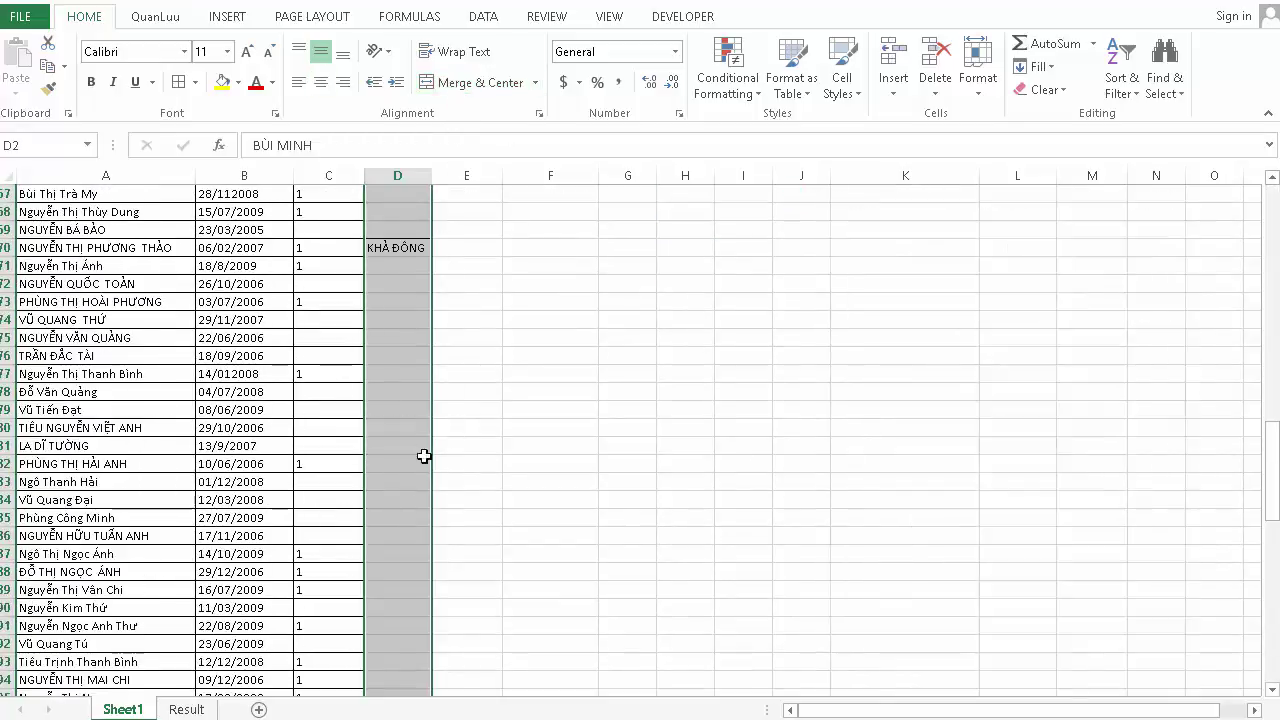
pyautogui.scroll(-8, 423, 457)
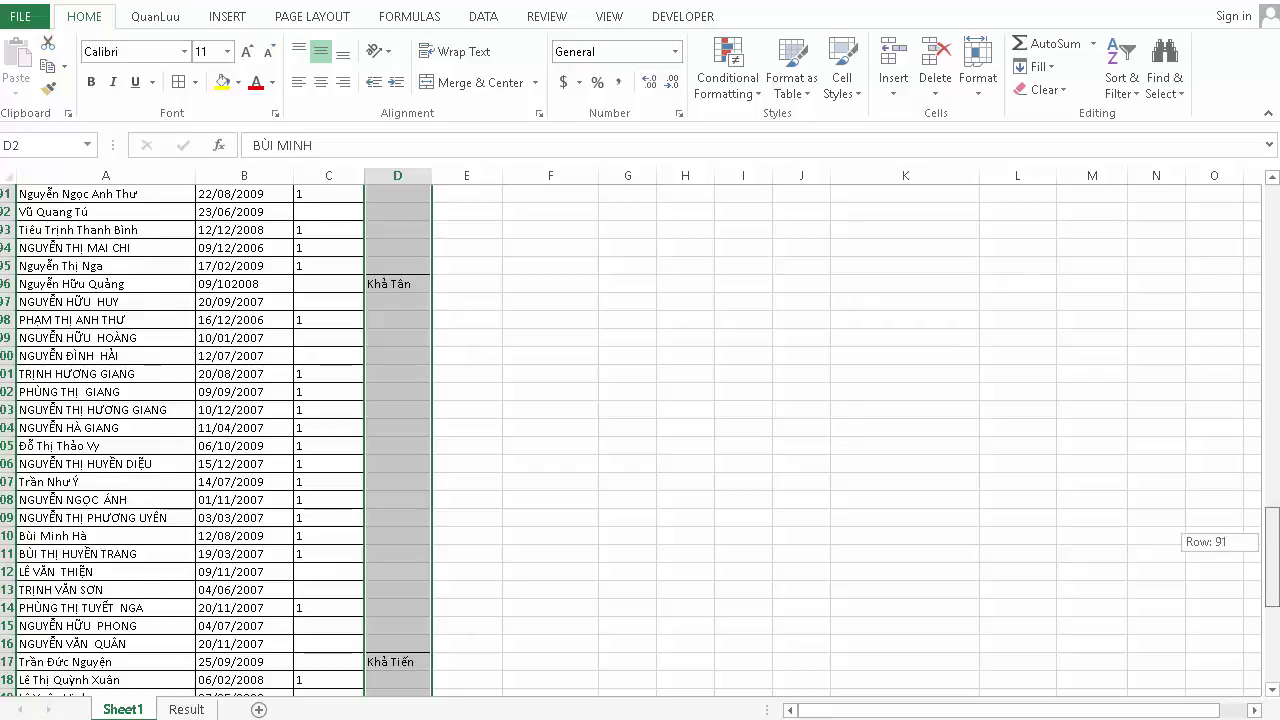
pyautogui.moveTo(1271, 515); pyautogui.dragTo(1271, 200)
pyautogui.press('F5')
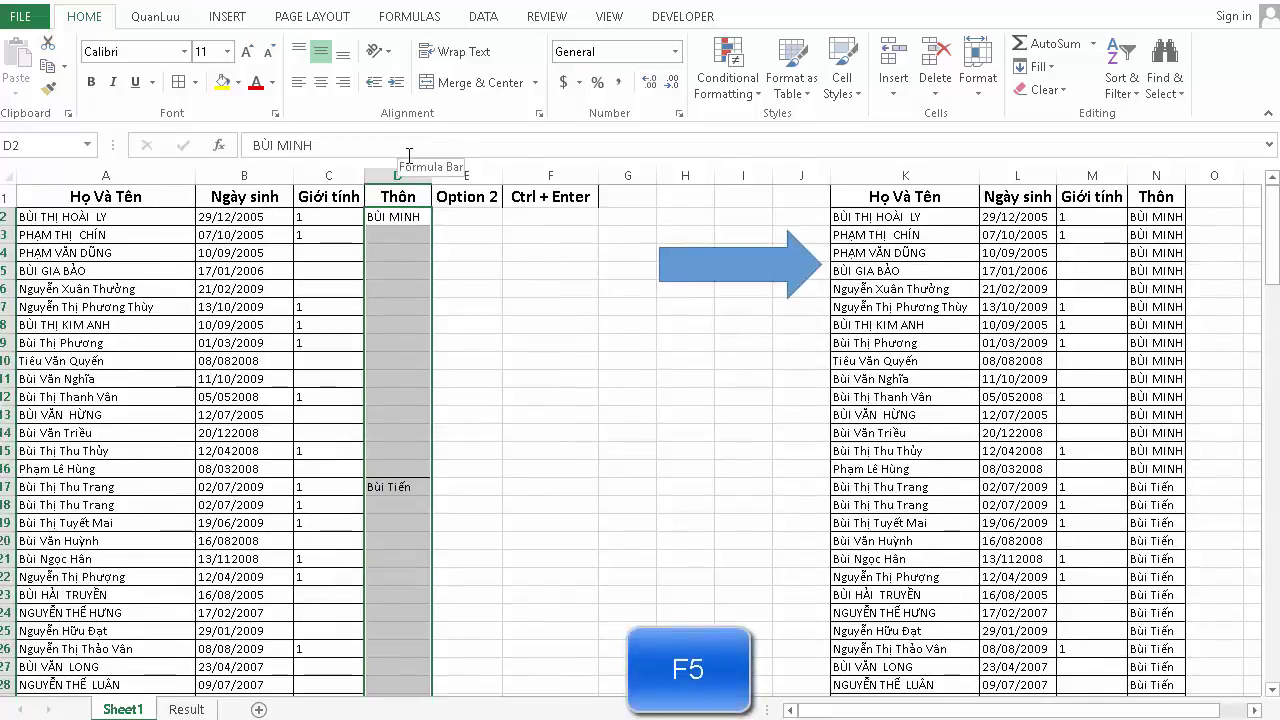
# - Select every blank cell in the Thôn column via Go To Special > Blanks
pyautogui.click(366, 477)
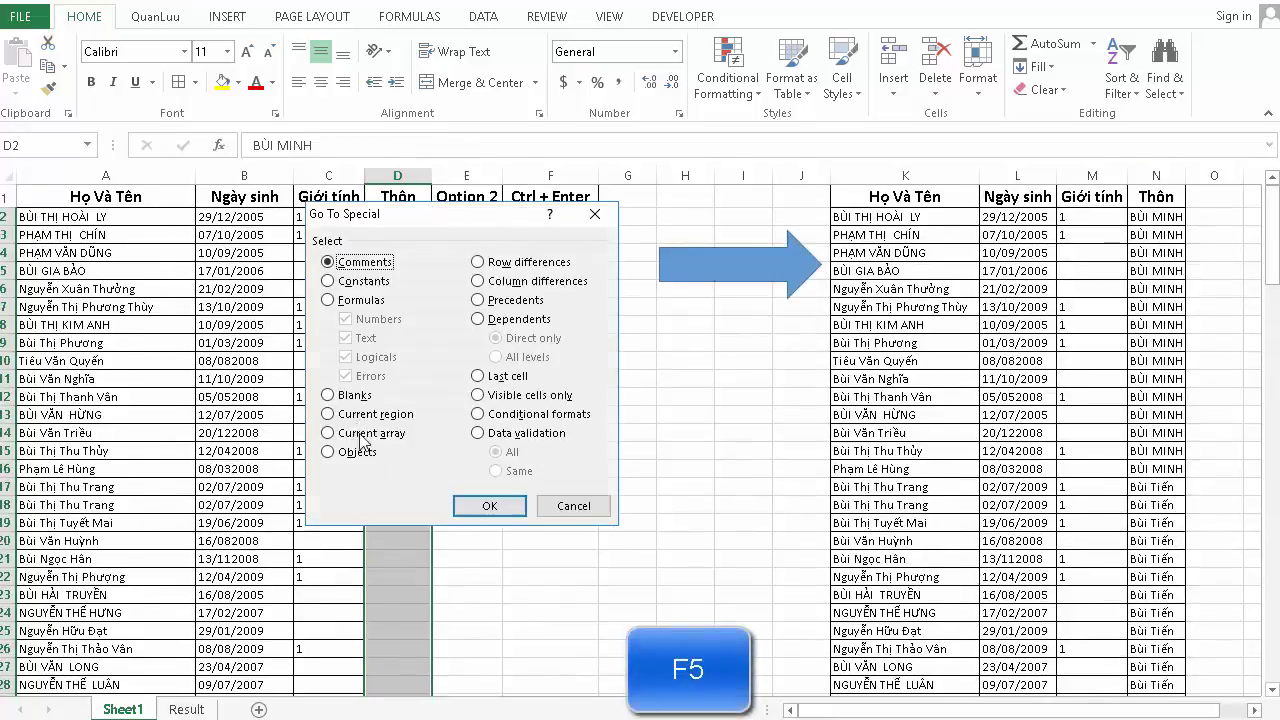
pyautogui.click(340, 395)
pyautogui.click(489, 505)
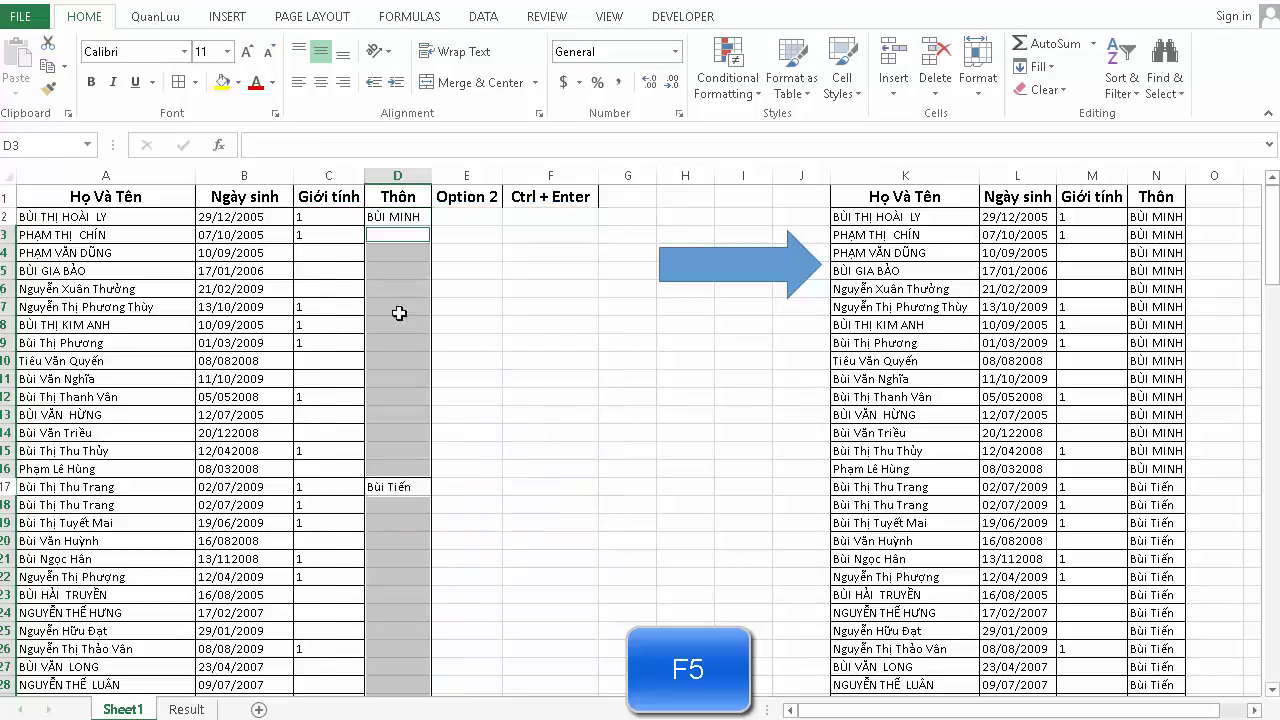
pyautogui.scroll(-3, 400, 400)
pyautogui.scroll(3, 402, 404)
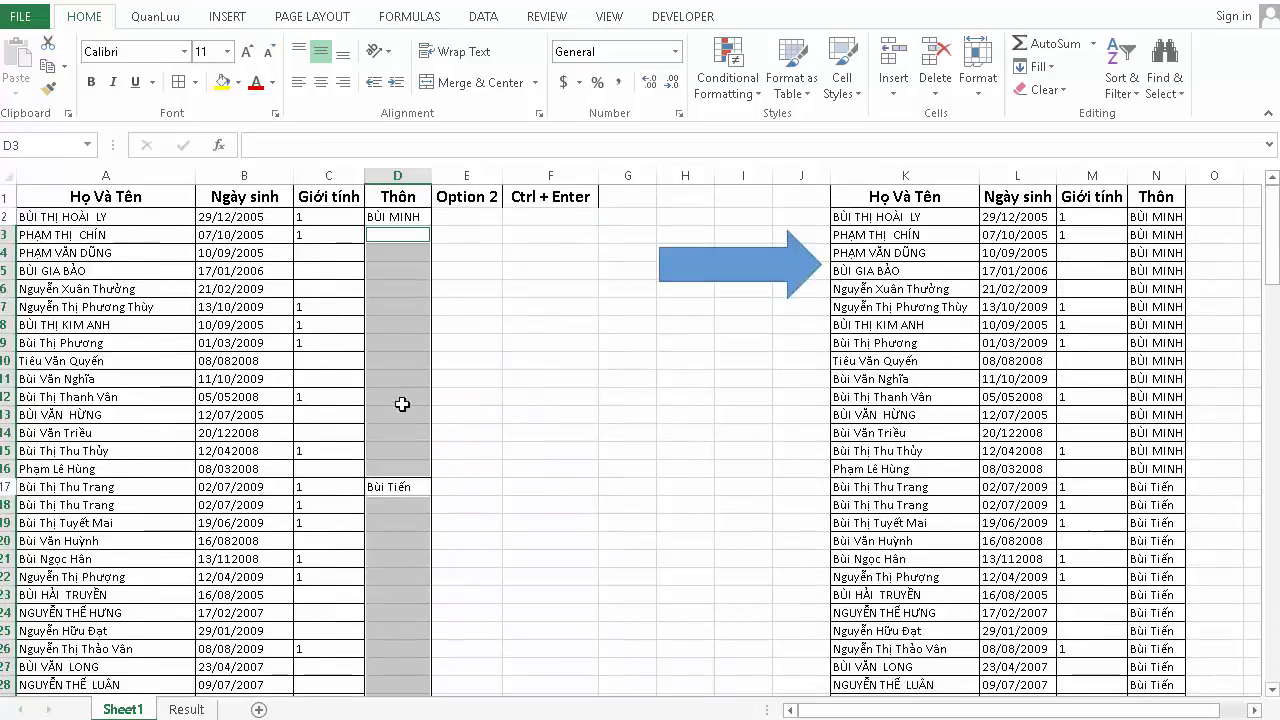
# - Fill all selected blank Thôn cells at once with the formula =D2, referring to the cell above
pyautogui.click(263, 143)
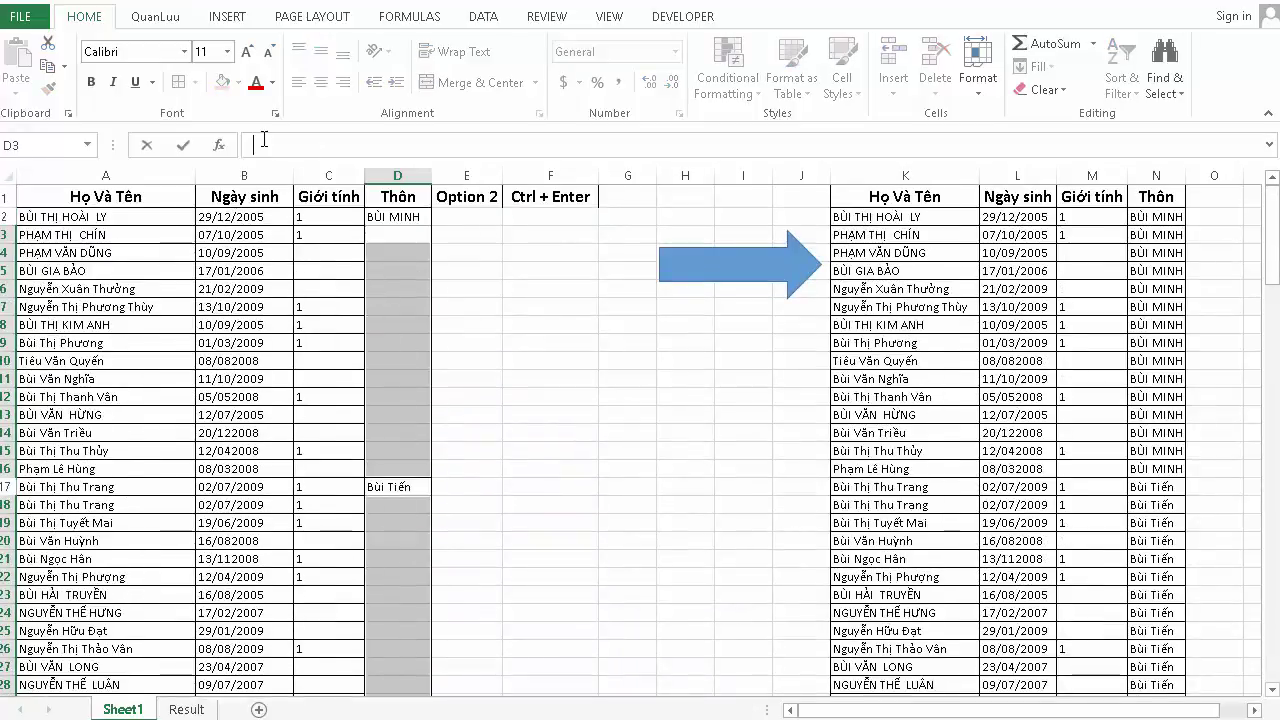
pyautogui.write('=')
pyautogui.click(388, 219)
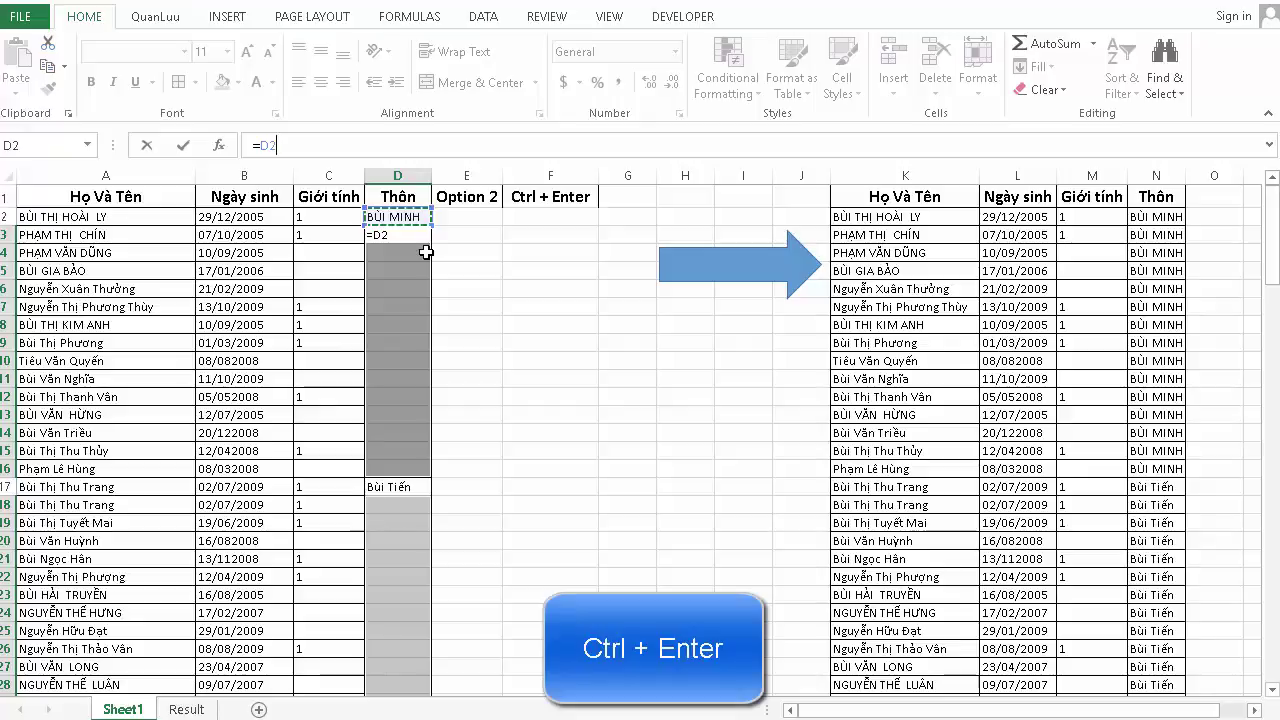
pyautogui.hotkey('ctrl', 'Return')
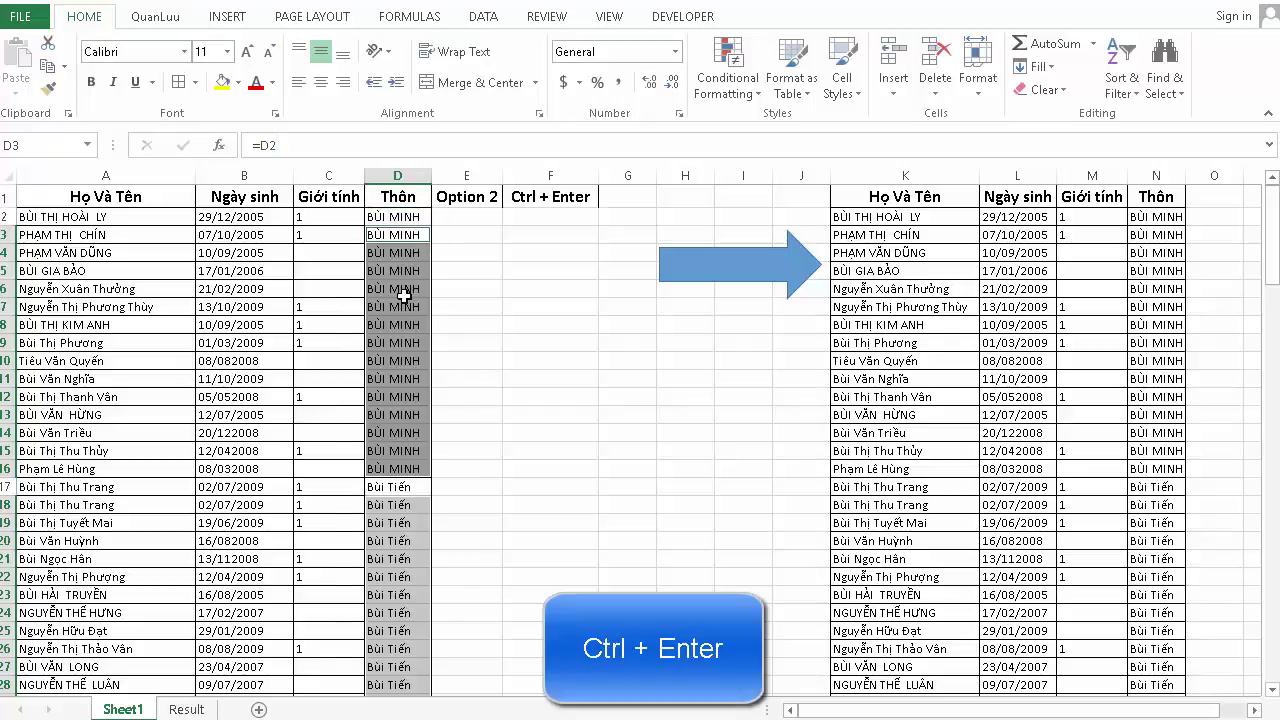
# - Scroll through the Thôn column to check names like BÙI MINH and Bùi Tiến
pyautogui.click(403, 296)
pyautogui.scroll(-5, 403, 296)
pyautogui.scroll(-11, 403, 296)
pyautogui.scroll(-14, 405, 302)
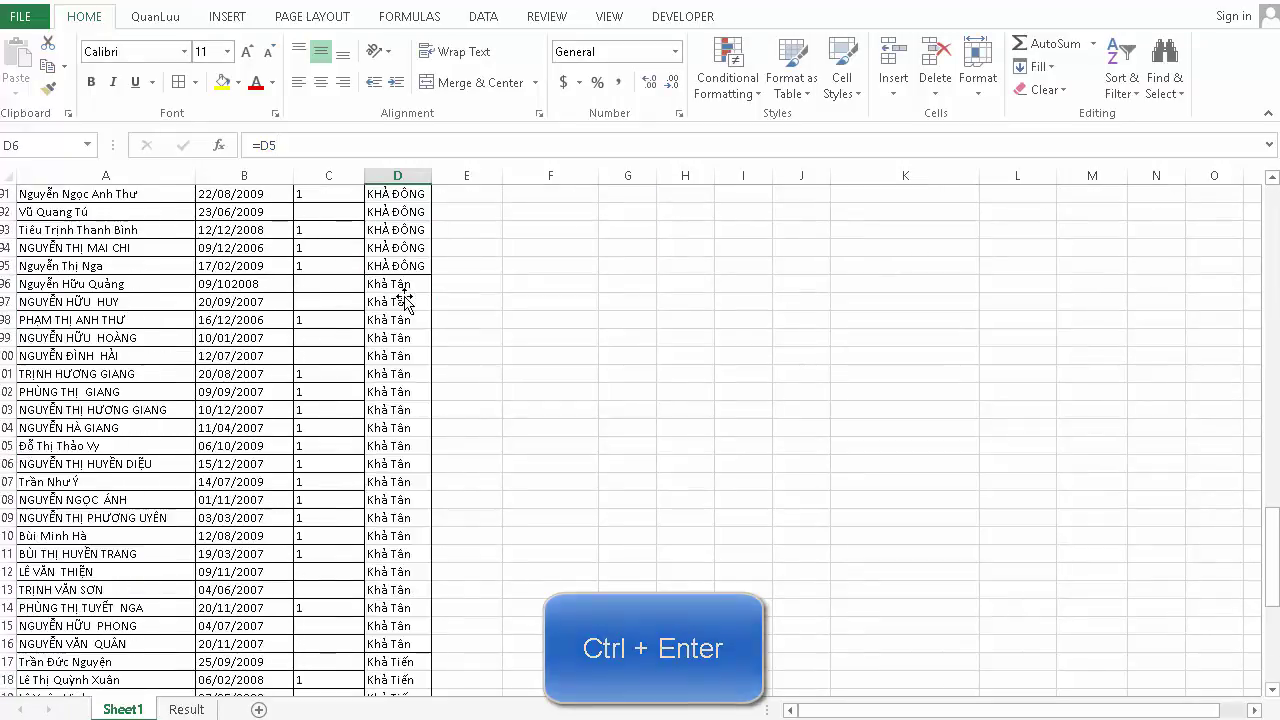
pyautogui.scroll(-2, 403, 296)
pyautogui.scroll(9, 1117, 431)
pyautogui.moveTo(1268, 455); pyautogui.dragTo(1274, 240)
# - Select A1:D2 down to row 39 to check the data, then label G1 'Done'
pyautogui.moveTo(70, 200); pyautogui.dragTo(411, 210)
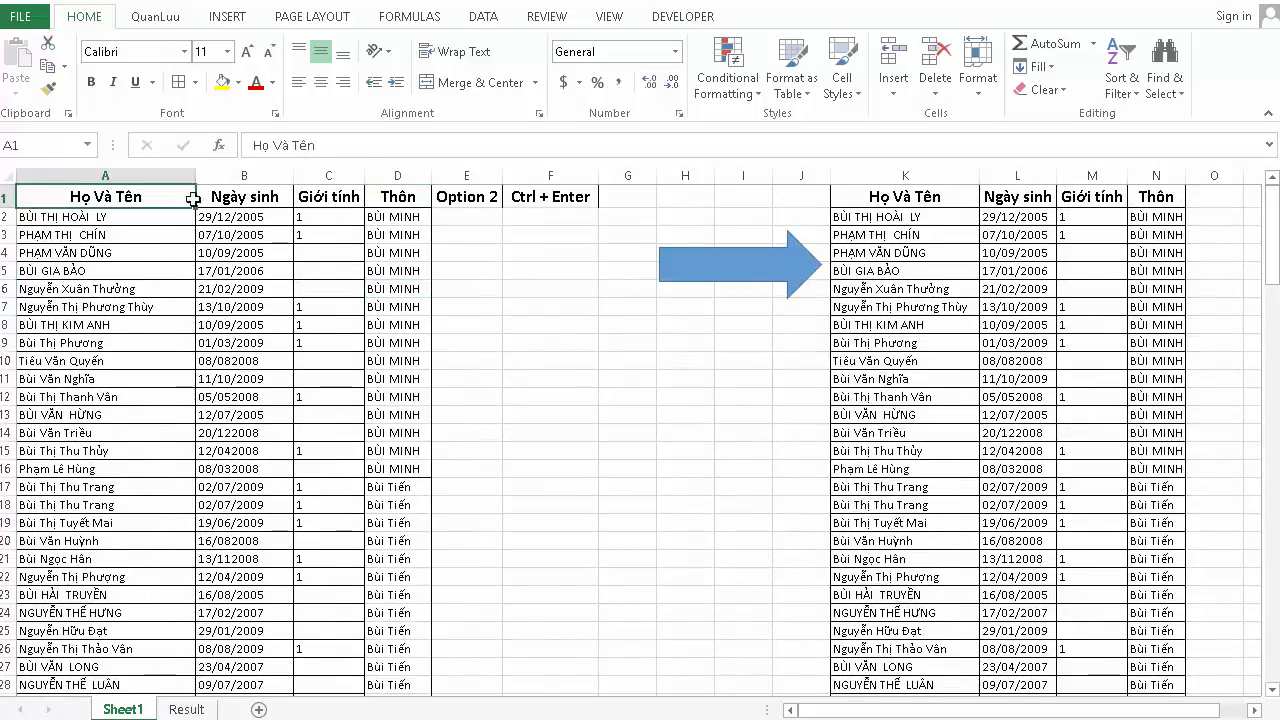
pyautogui.hotkey('ctrl', 'shift', 'Down')
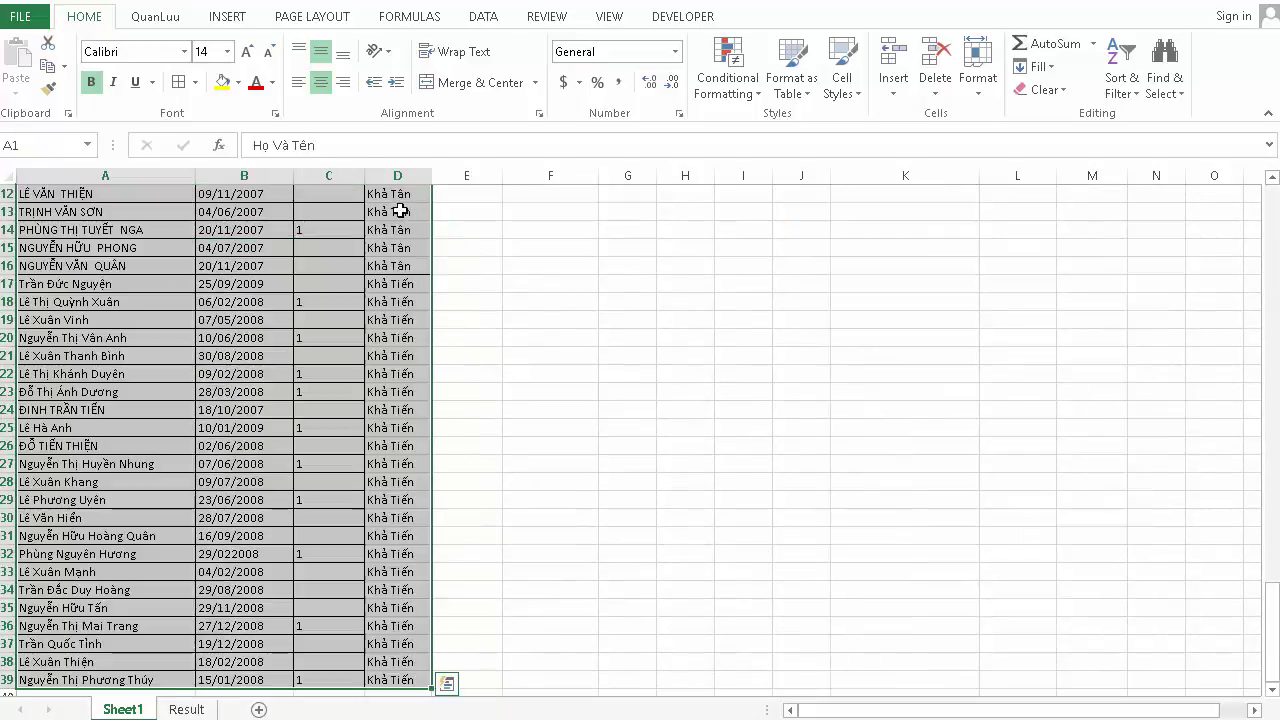
pyautogui.click(626, 197)
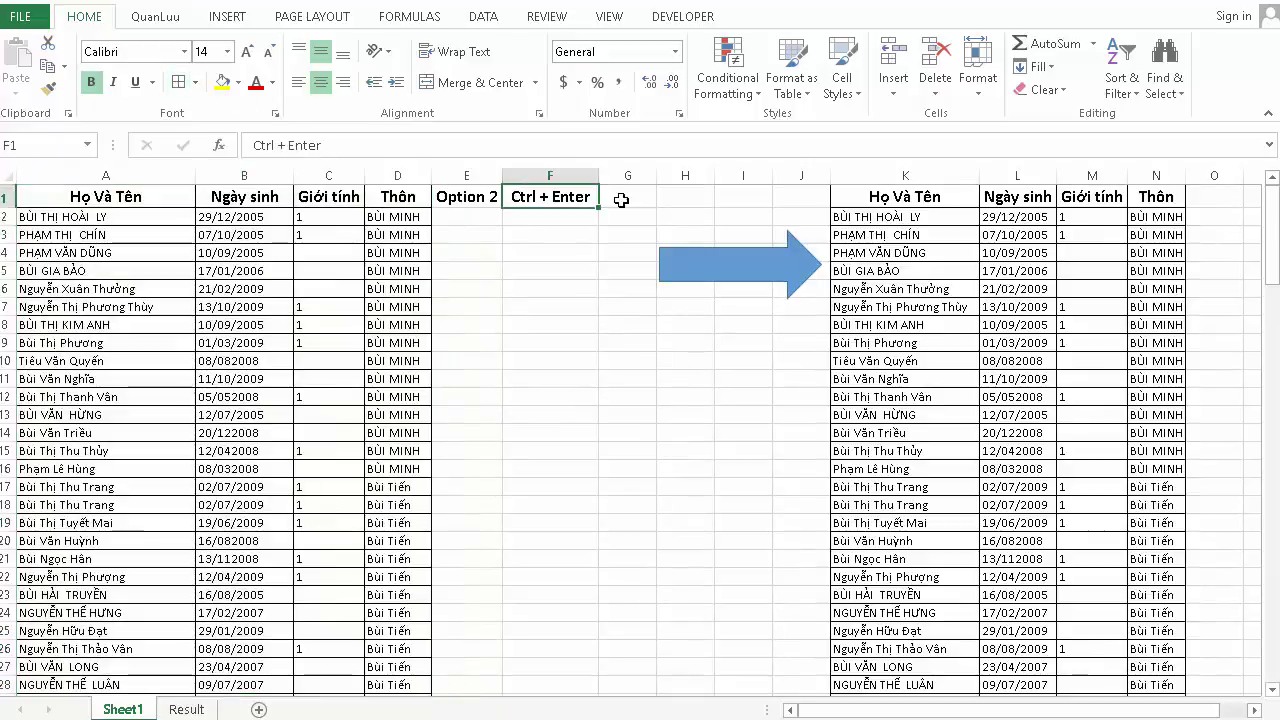
pyautogui.write('Done')
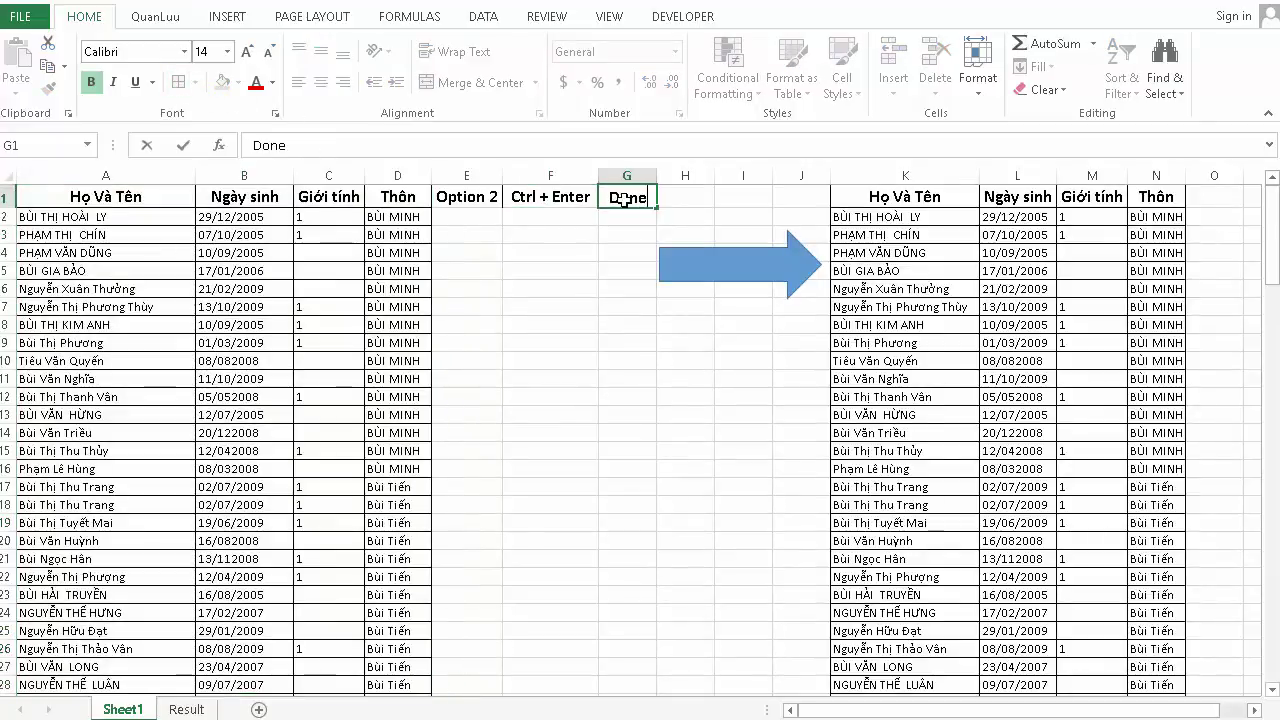
pyautogui.press('Return')
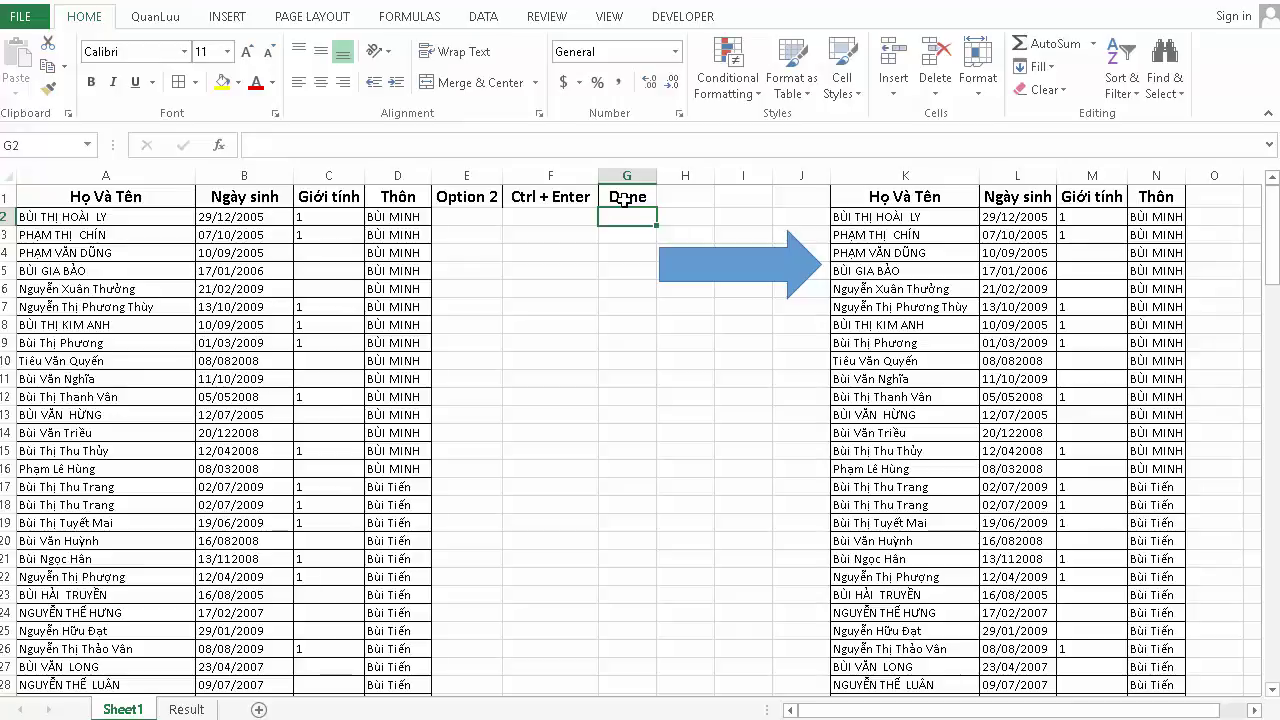